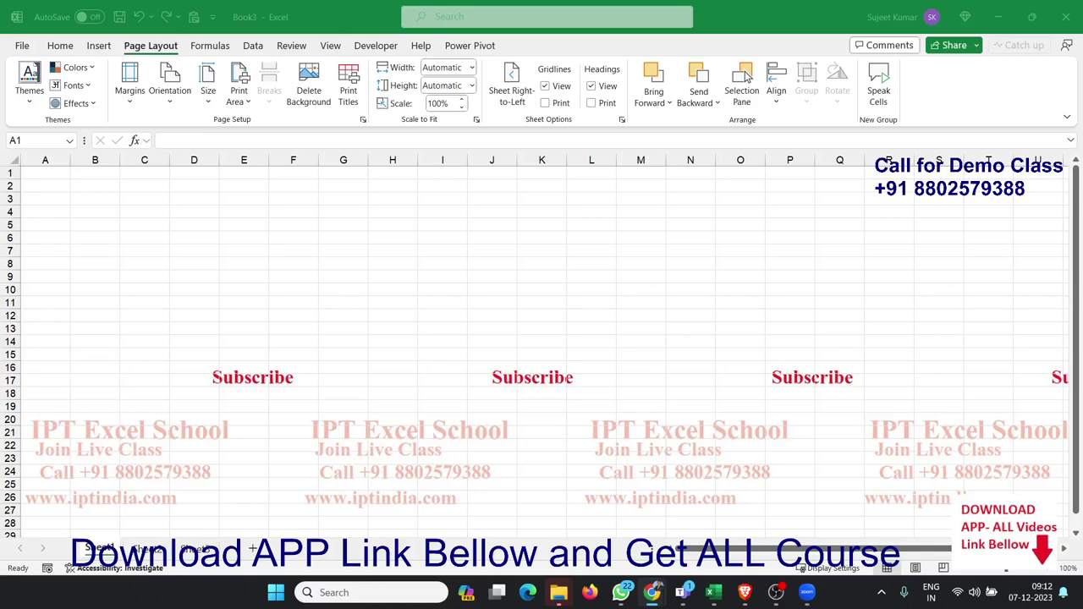
Select A1:A12 in the empty worksheet, try A9 as a break point, then return to A1.
left_click(513, 219)
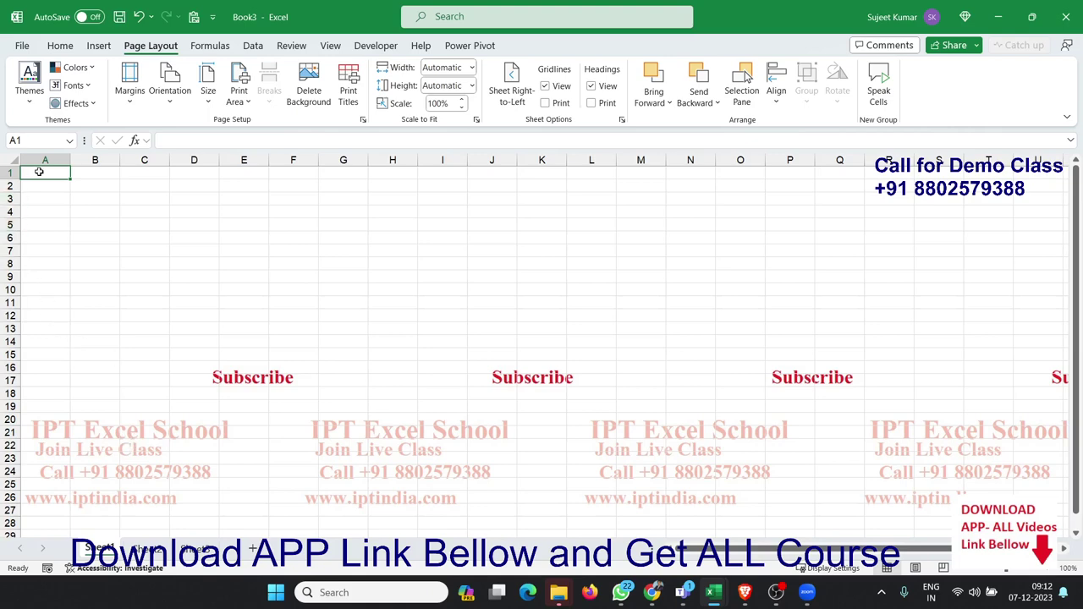
left_click_drag(36, 173, 28, 315)
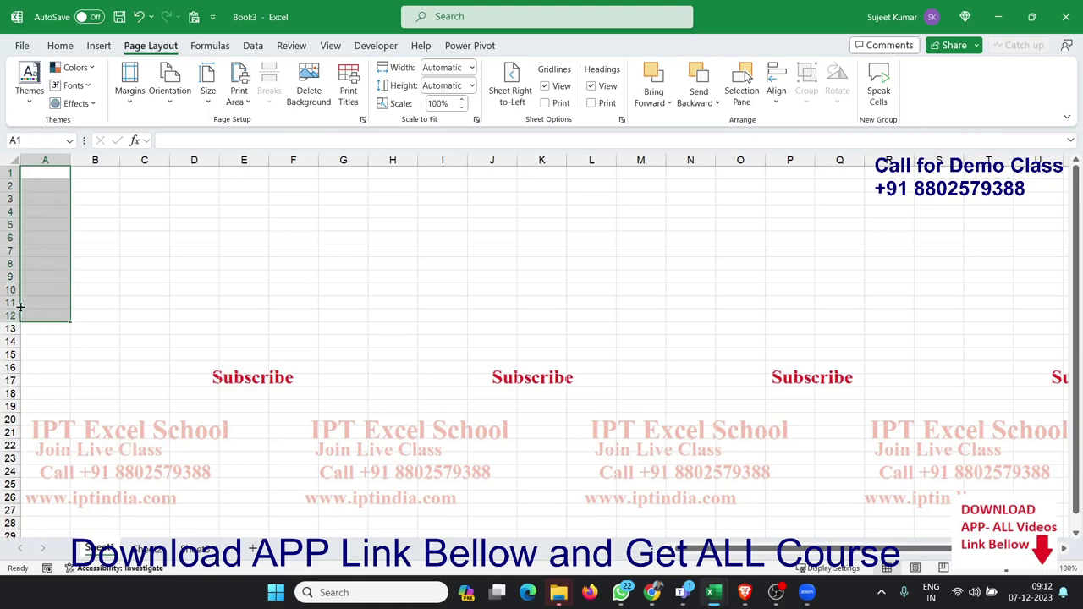
left_click(46, 278)
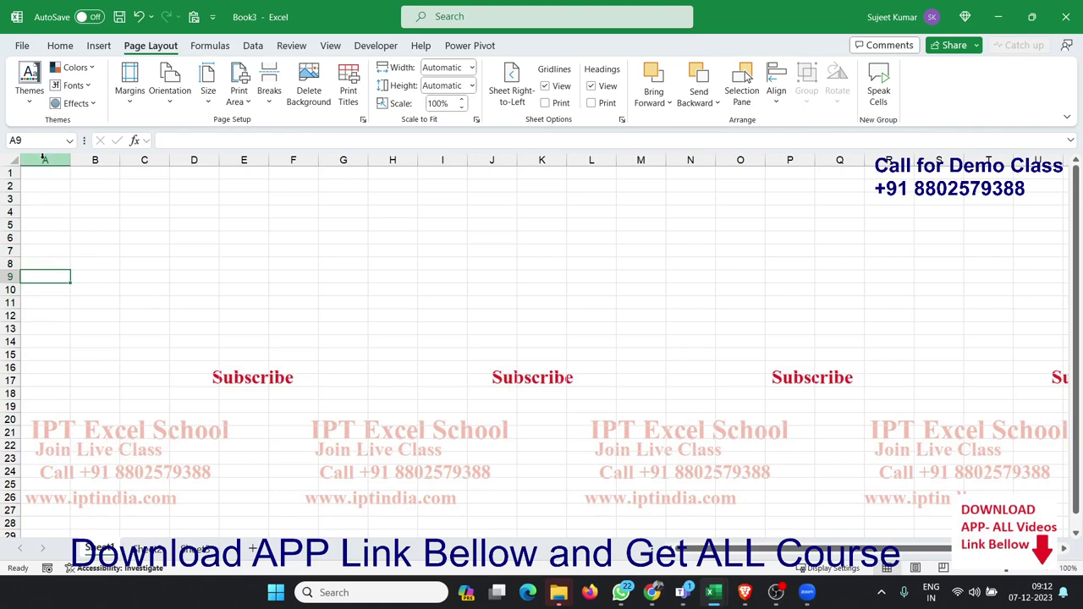
left_click(42, 178)
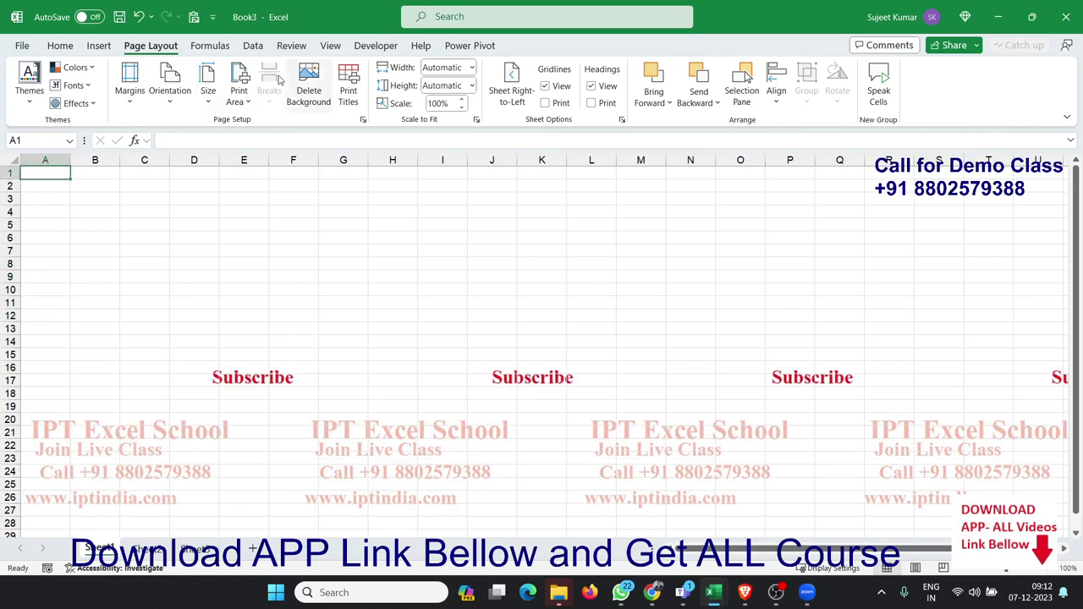
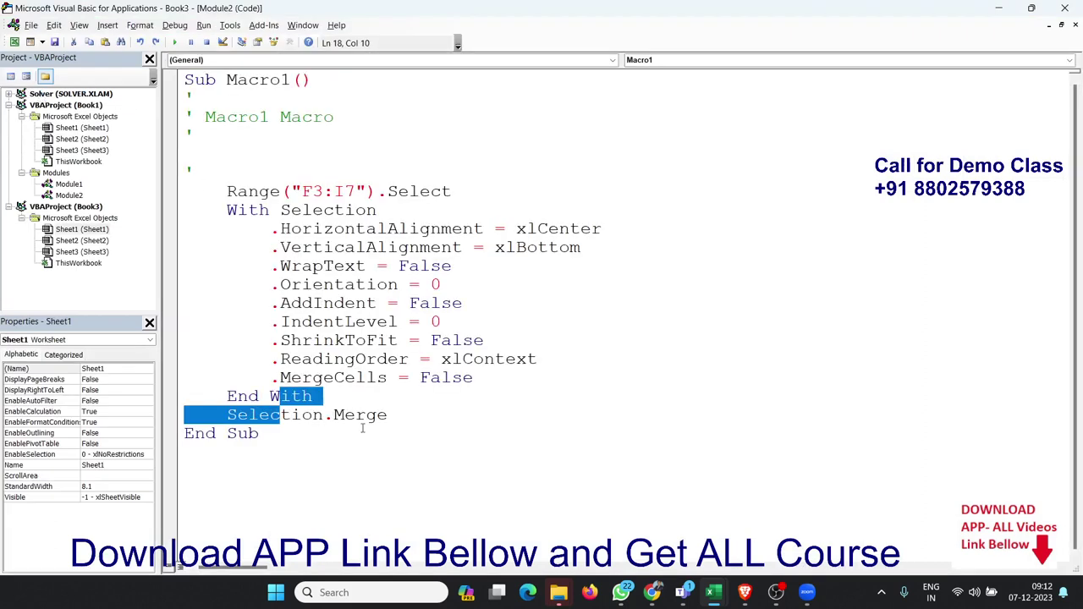
Delete the old Macro1 code from Module2.
mouse_move(443, 482)
left_mouse_down()
mouse_move(157, 272)
mouse_move(118, 73)
left_mouse_up()
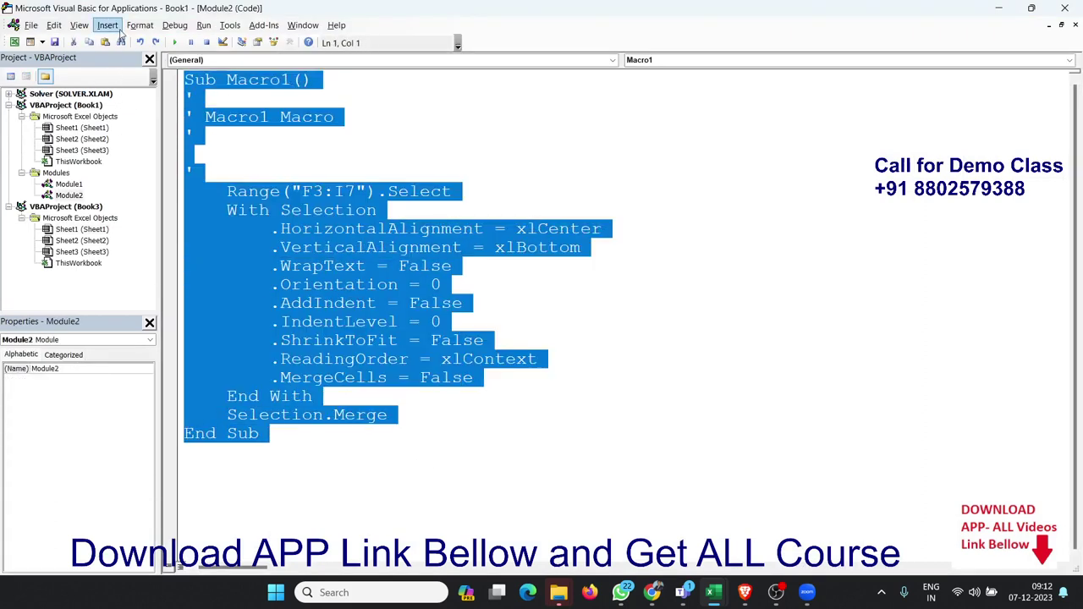
key("Delete")
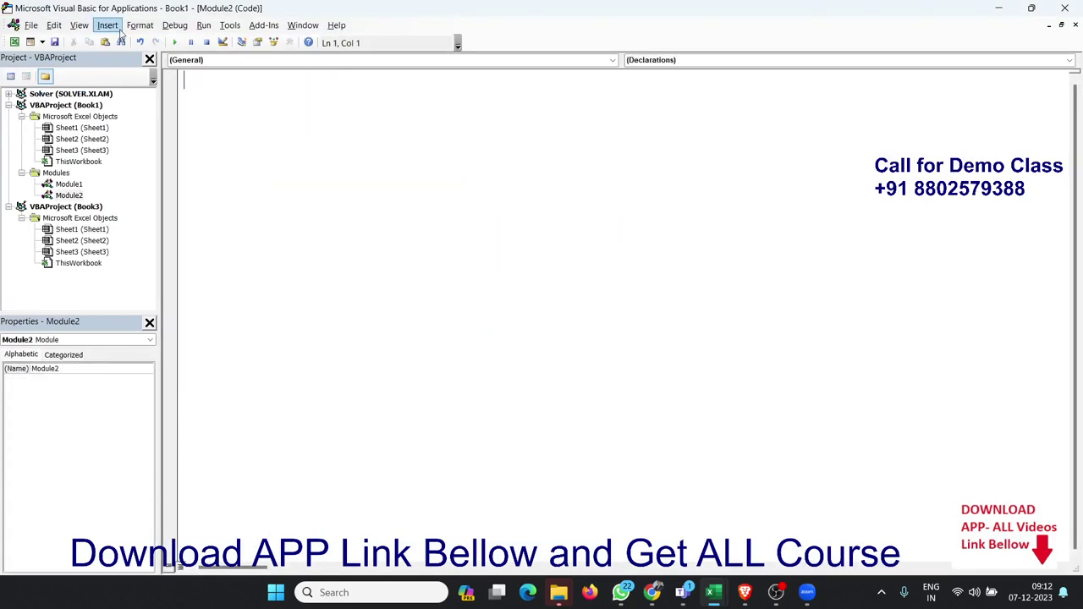
key("alt+F11")
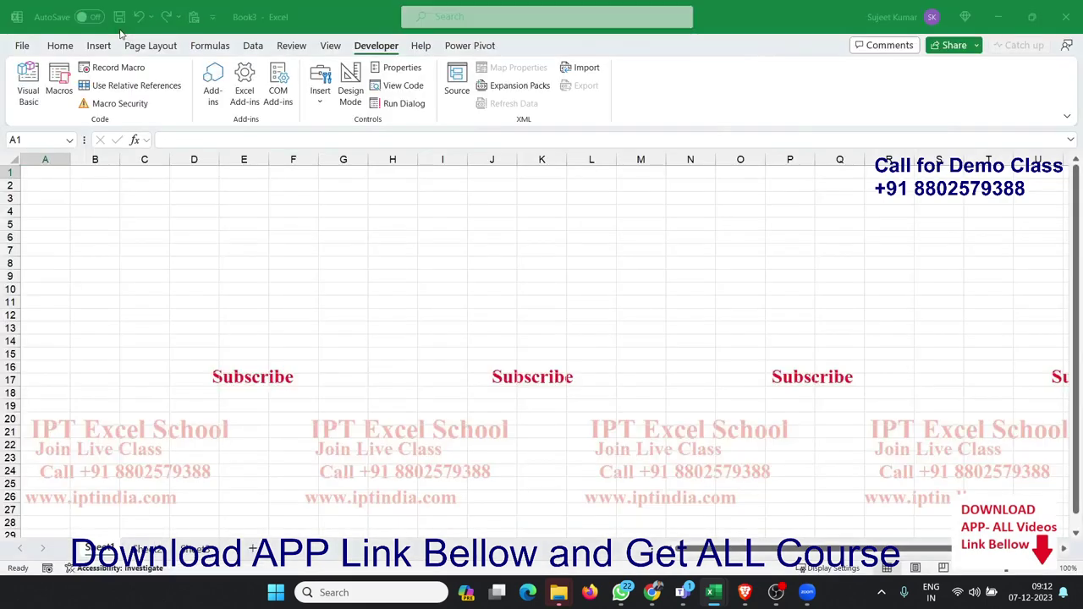
key("alt+F11")
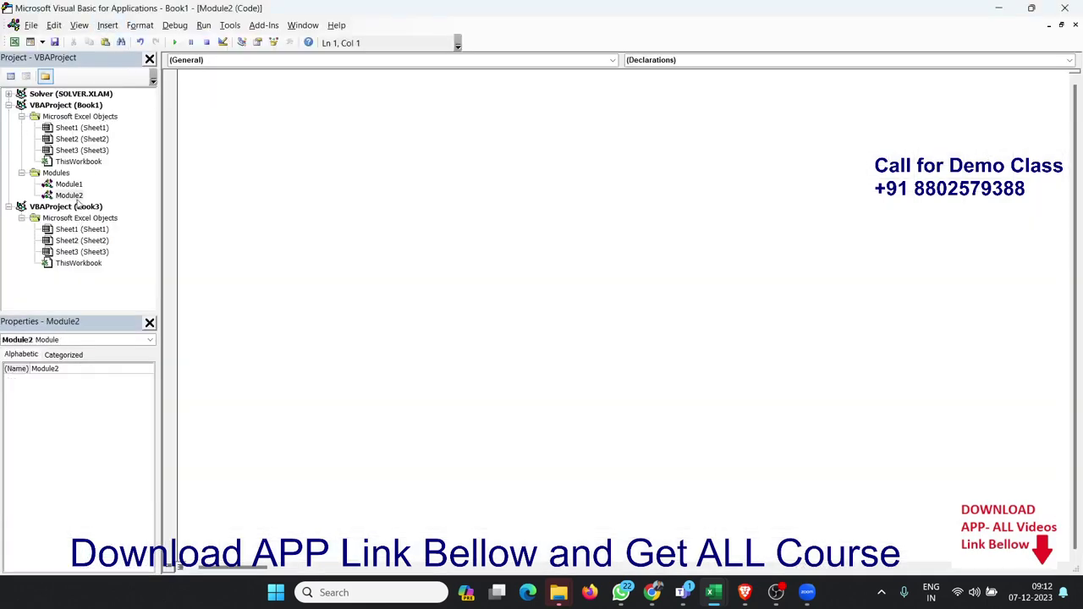
Insert a new empty module into the Book3 project.
left_click(68, 251)
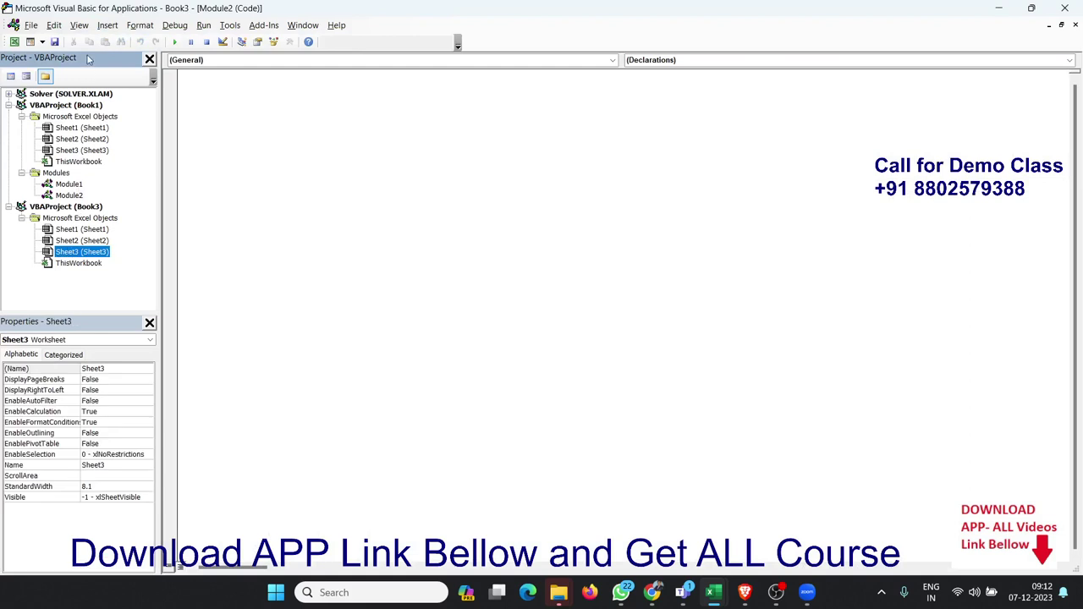
left_click(105, 26)
left_click(115, 71)
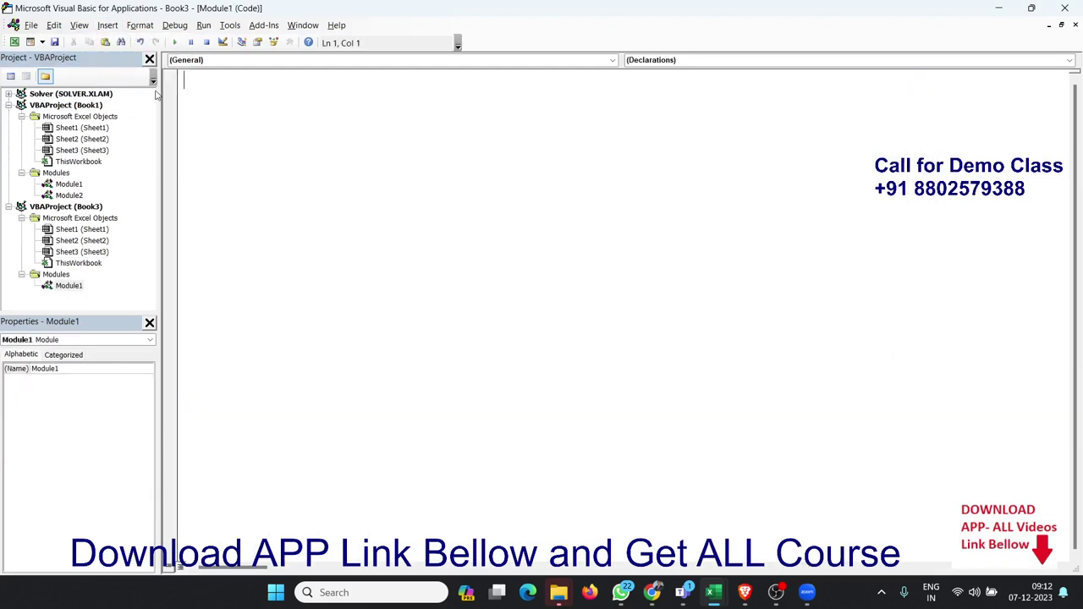
Start the Sub Pro_2() macro and add the For i = 1 To 10 line.
type("sub ")
type("Pro")
type("2")
type("()")
key("Return")
key("Return")
key("Return")
key("Return")
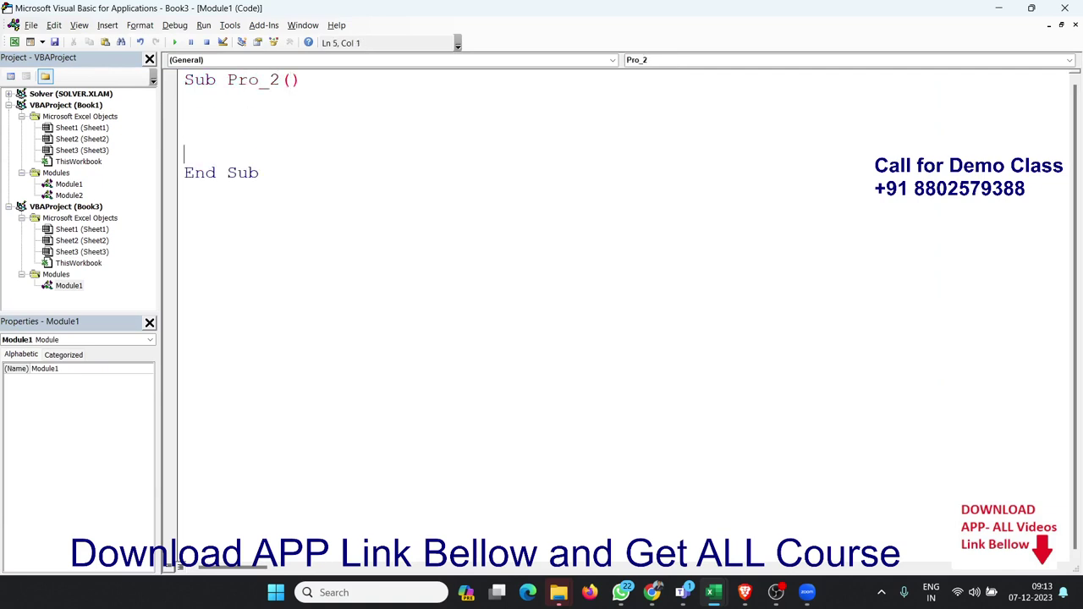
left_click(184, 136)
key("Return")
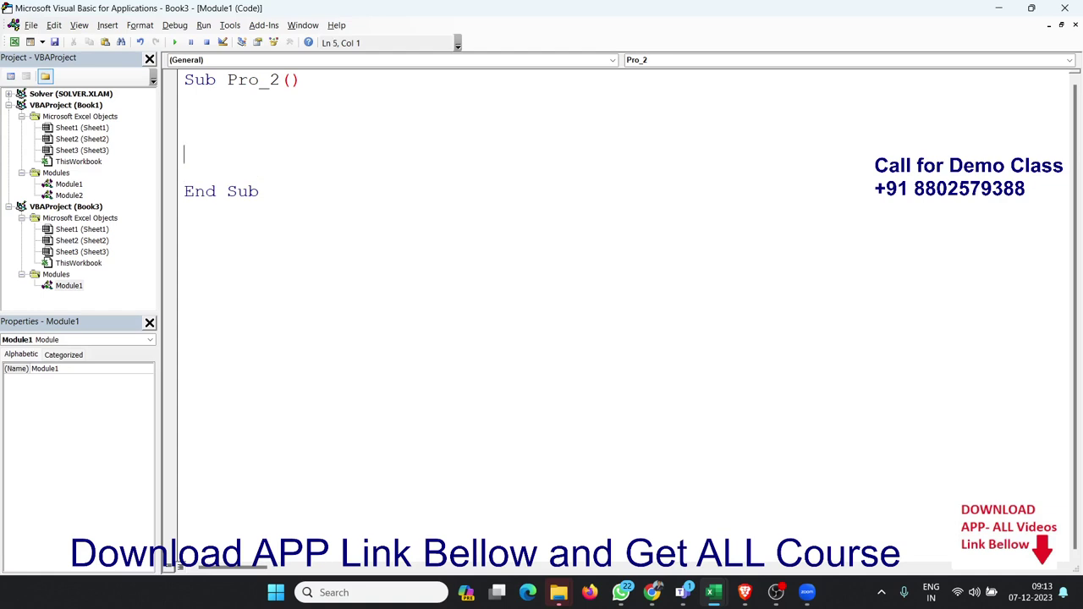
key("Up")
type("Su")
key("BackSpace")
key("BackSpace")
key("Up")
type("fo")
type("r i = 1 ")
type("to ")
type("10")
Close the loop with Next i and add Cells(i, 1).Interior.ColorIndex = i inside it.
key("Return")
key("Return")
key("Return")
type("nex")
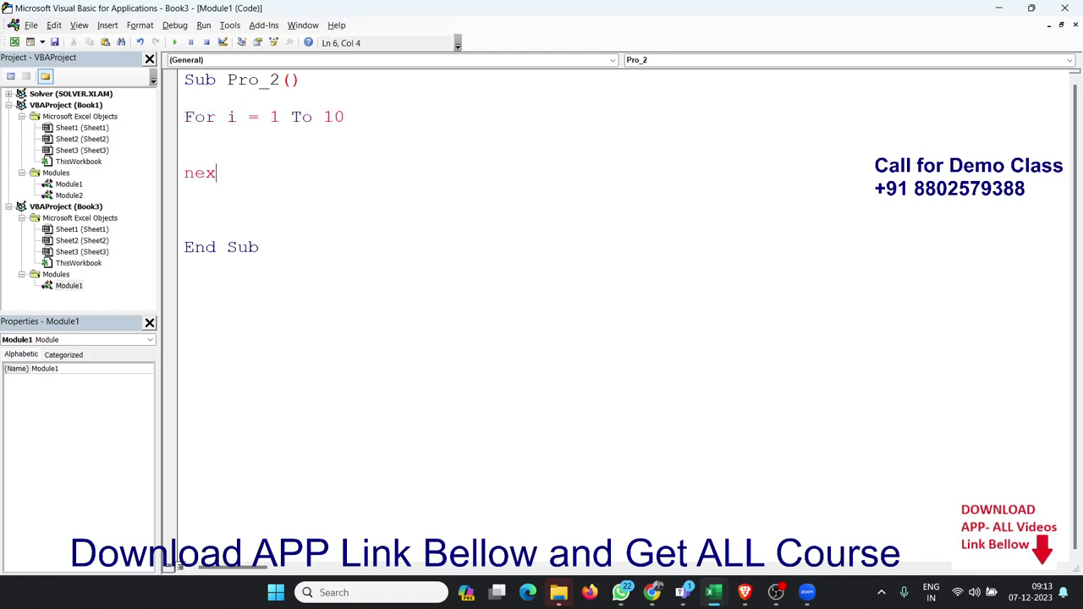
type("ti")
key("Up")
key("Return")
key("Up")
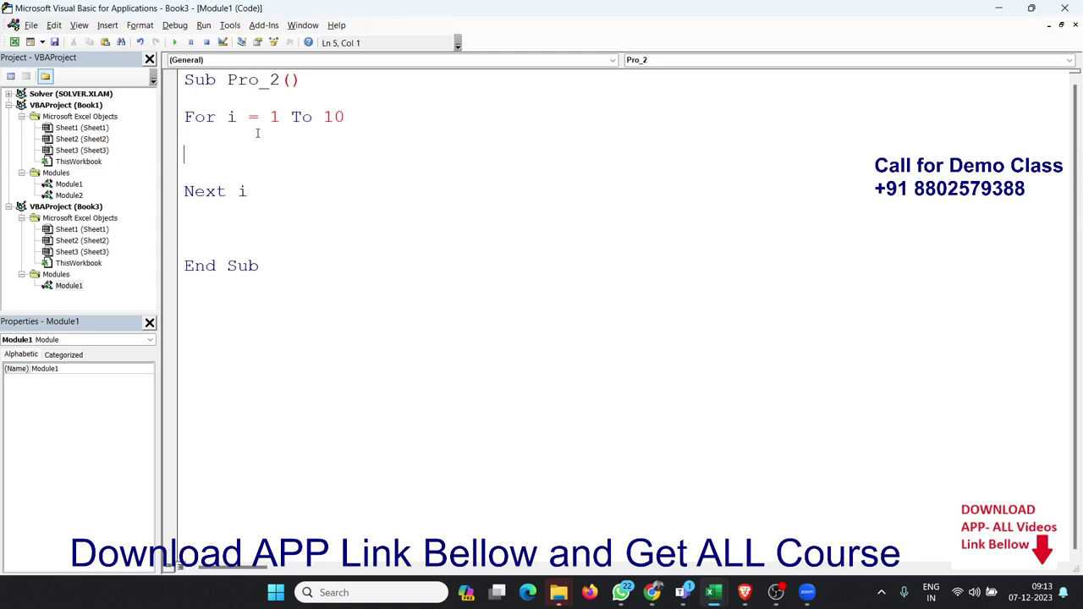
type("cells")
type("(i,")
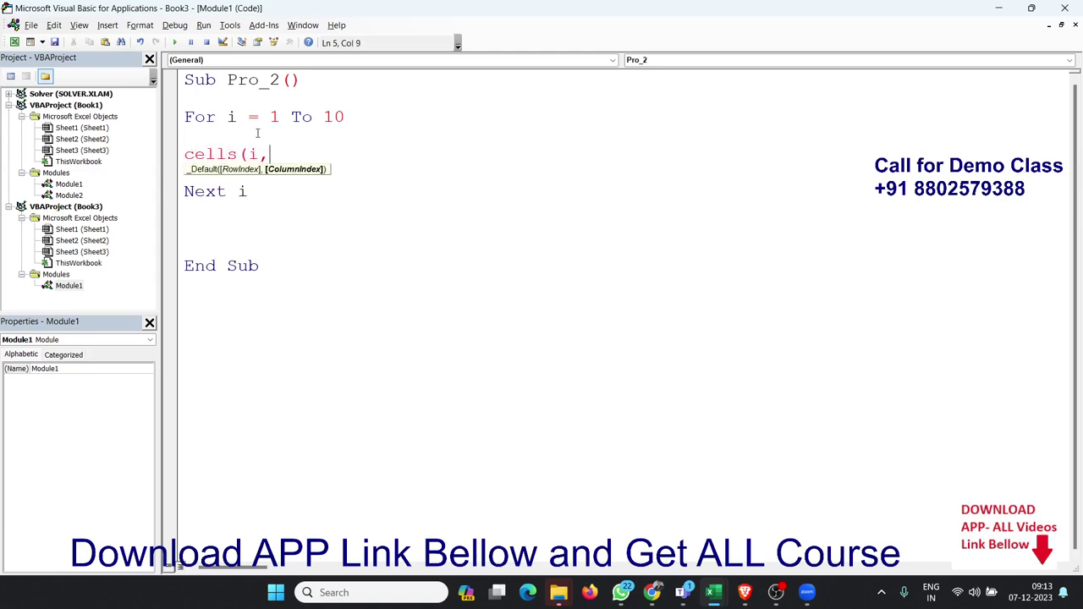
type("1).")
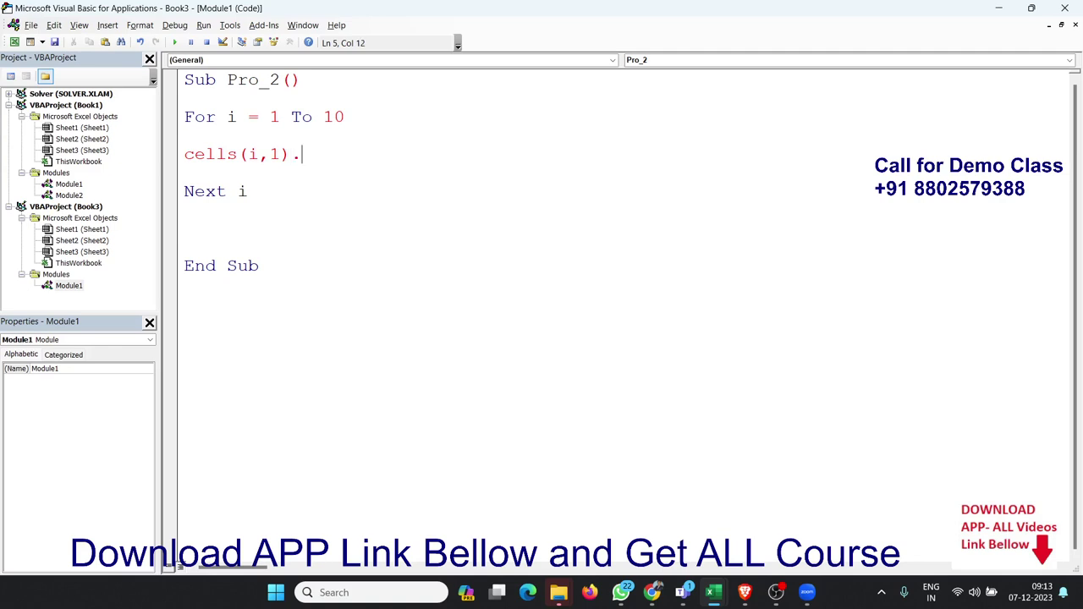
type("i")
type("nt")
type("er")
type("ior")
type(".colo")
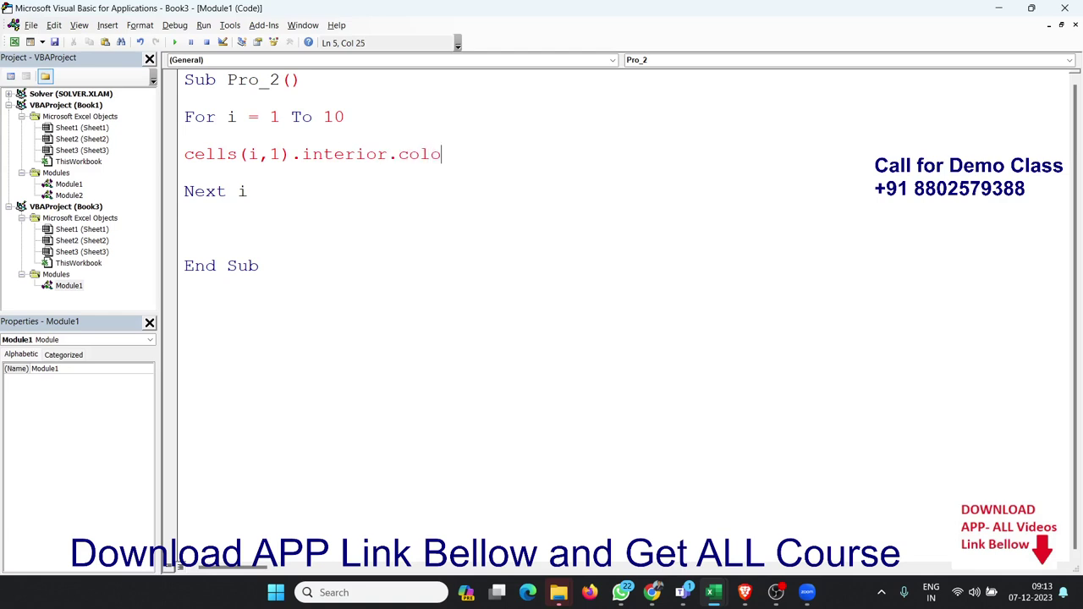
type("r")
type("i")
type("nde")
type("x")
type("=")
key("BackSpace")
type("=i")
key("Return")
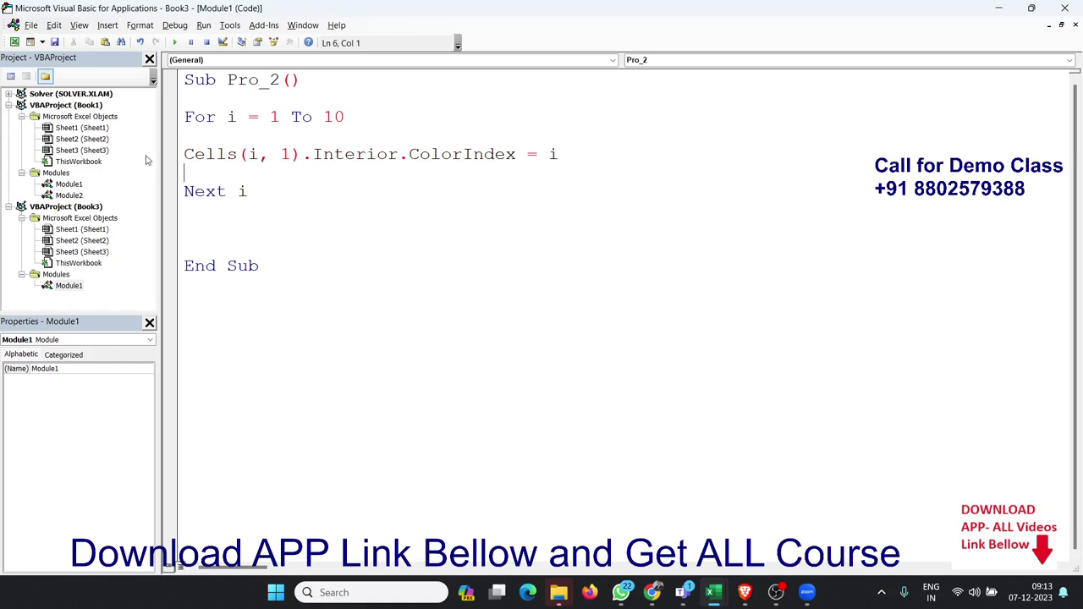
left_click(249, 154)
Run the Pro_2 macro from Excel's Macros list.
key("alt+F11")
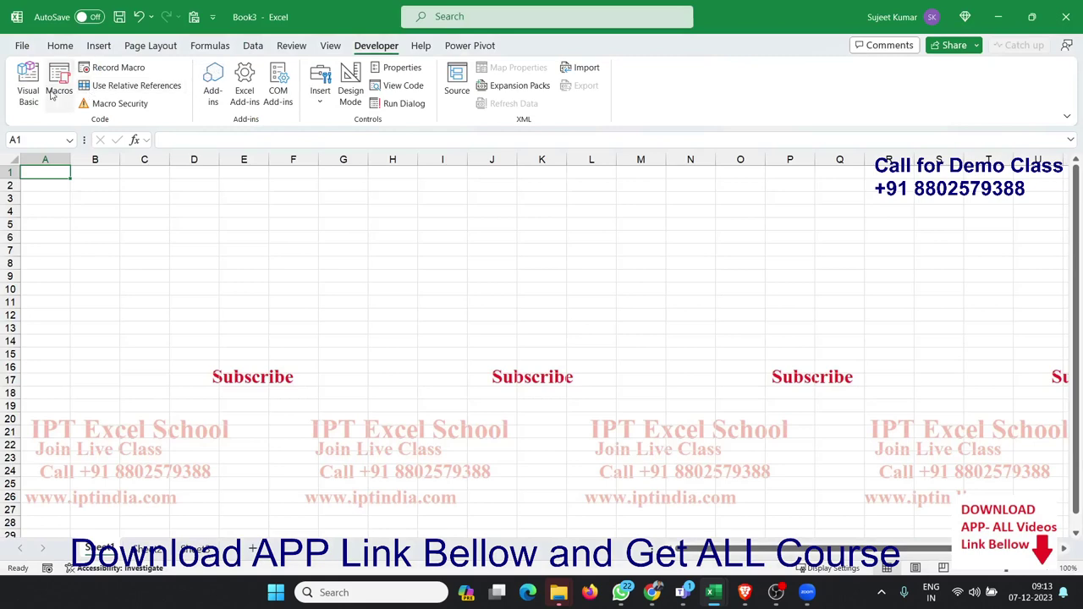
left_click(58, 88)
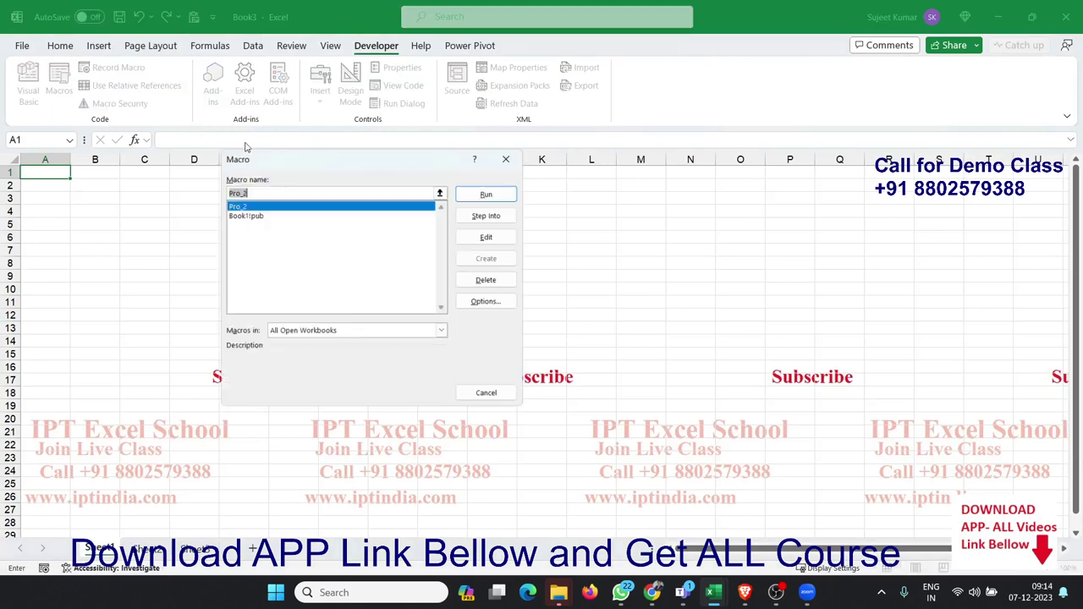
left_click(489, 192)
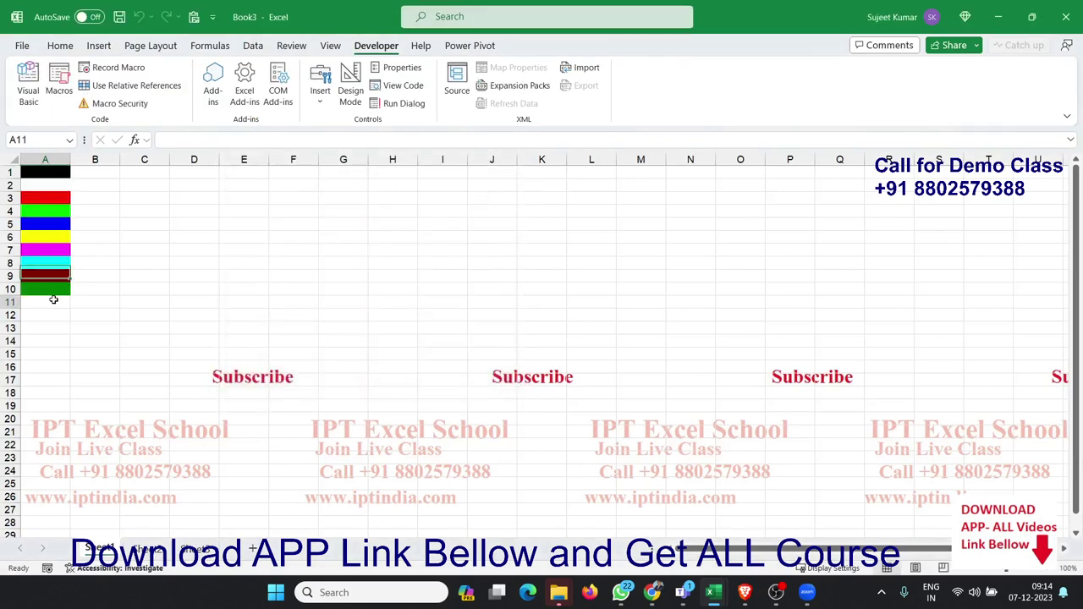
Select the coloured cells A1:A10, then select the range D2:J12.
left_click_drag(49, 292, 47, 157)
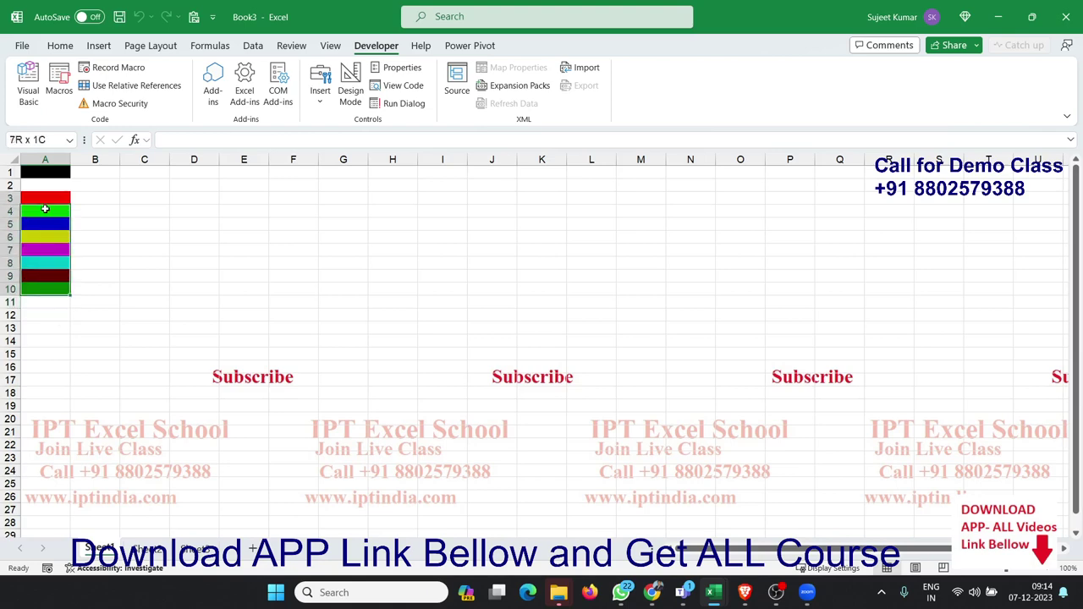
left_click(175, 315)
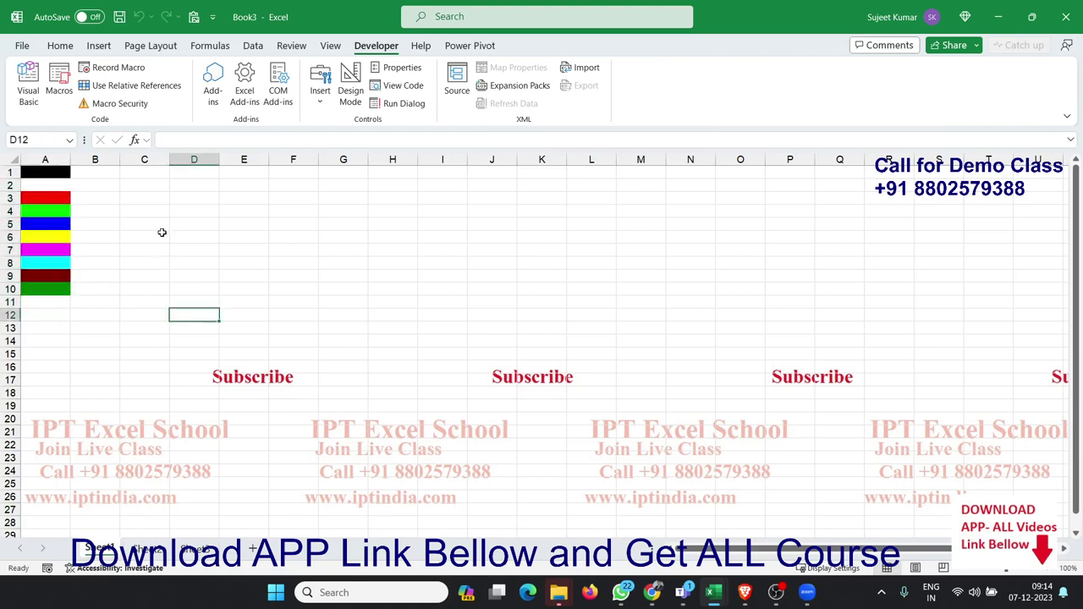
left_click_drag(174, 186, 495, 314)
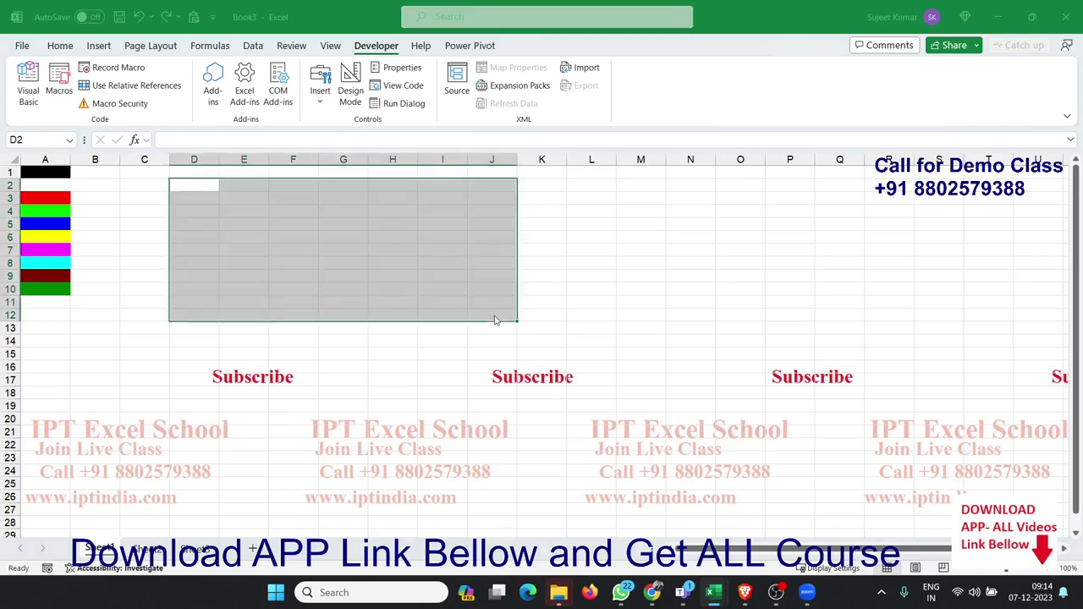
key("alt+F11")
Duplicate the Pro_2 macro below itself and rename the copy Pro_2_2.
left_click_drag(290, 290, 180, 154)
key("shift+Up")
key("shift+Up")
key("shift+Up")
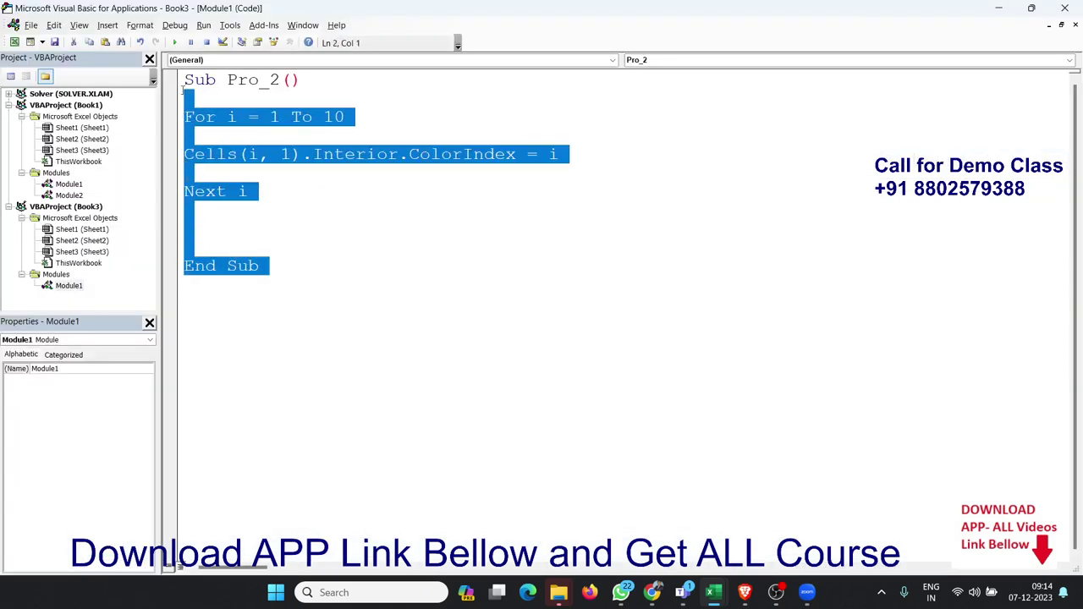
key("shift+Up")
key("ctrl+c")
left_click(203, 331)
key("ctrl+v")
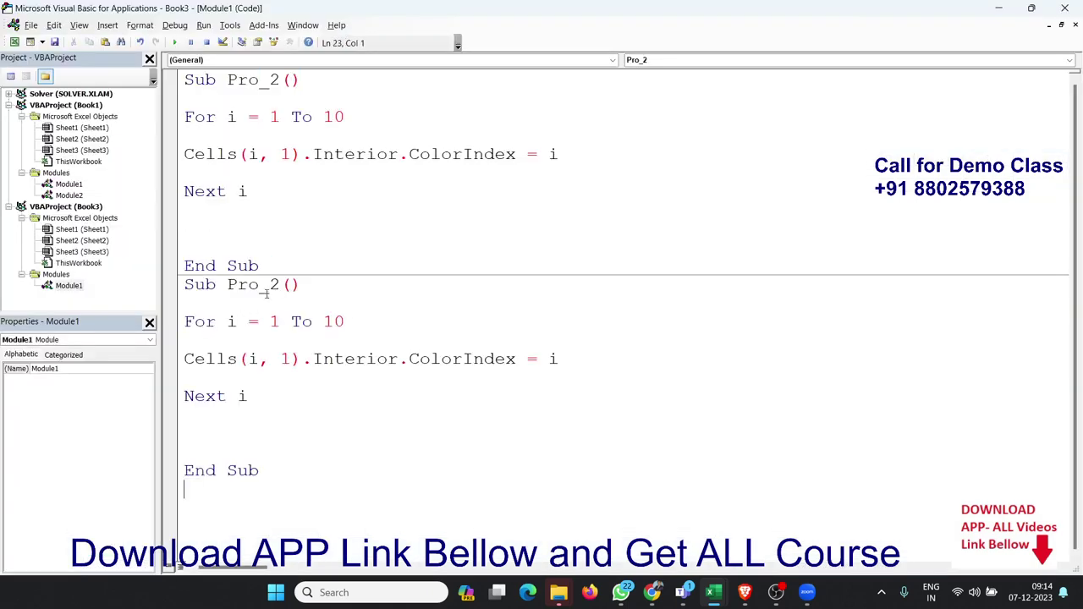
left_click(279, 287)
type("_")
type("2")
Delete the copied For/Cells/Next loop from Pro_2_2.
left_click(314, 359)
left_click_drag(592, 361, 297, 342)
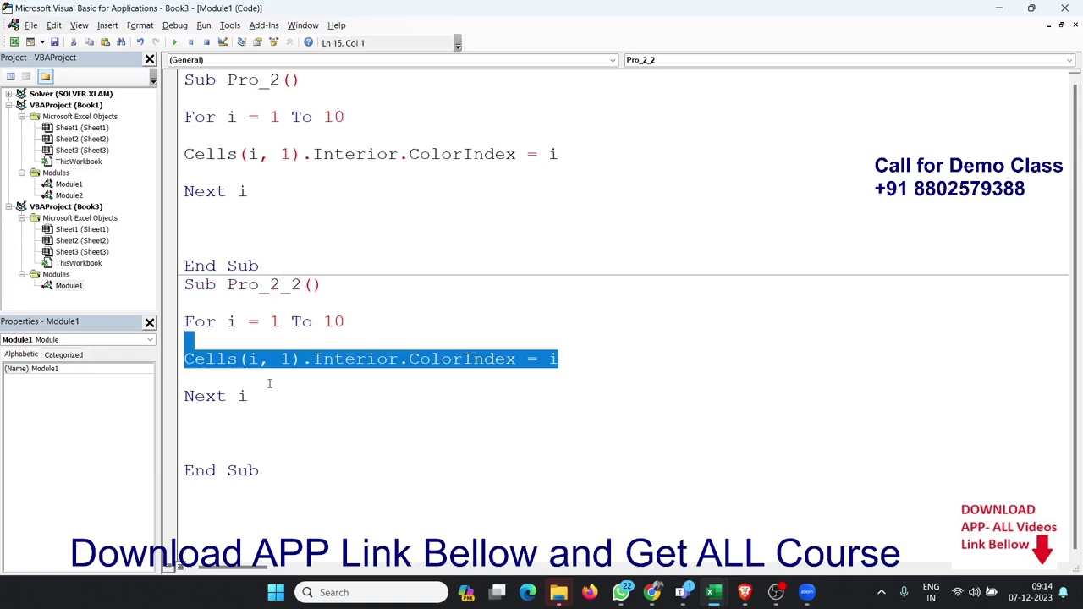
left_click_drag(247, 395, 178, 327)
key("Delete")
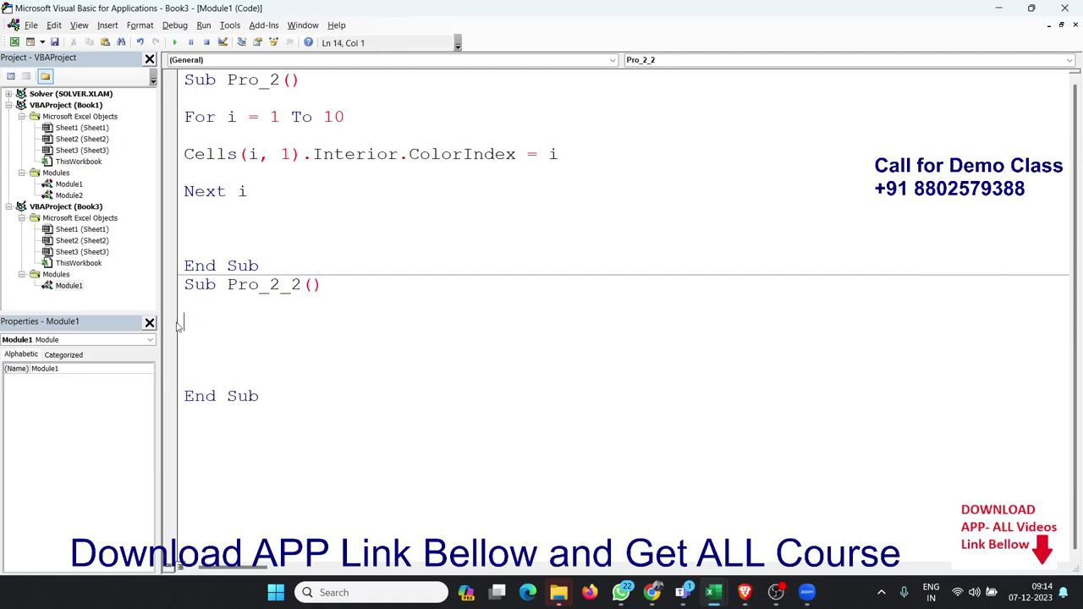
Declare Dim r As Range and Dim cc As Long, then begin a For Each line.
type("di")
type("m r as ")
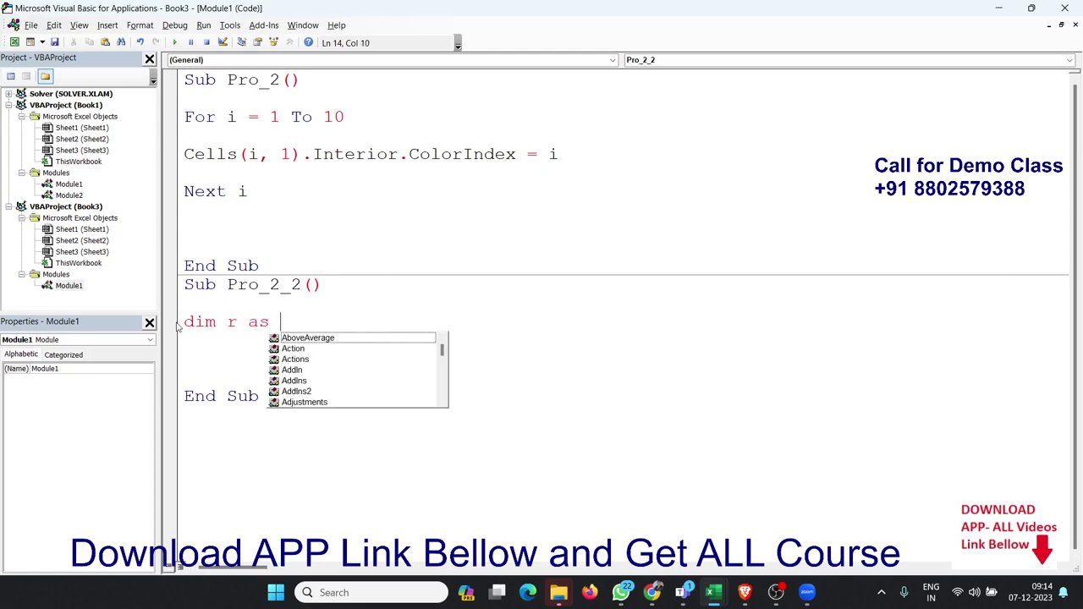
type("ra")
key("Tab")
key("Return")
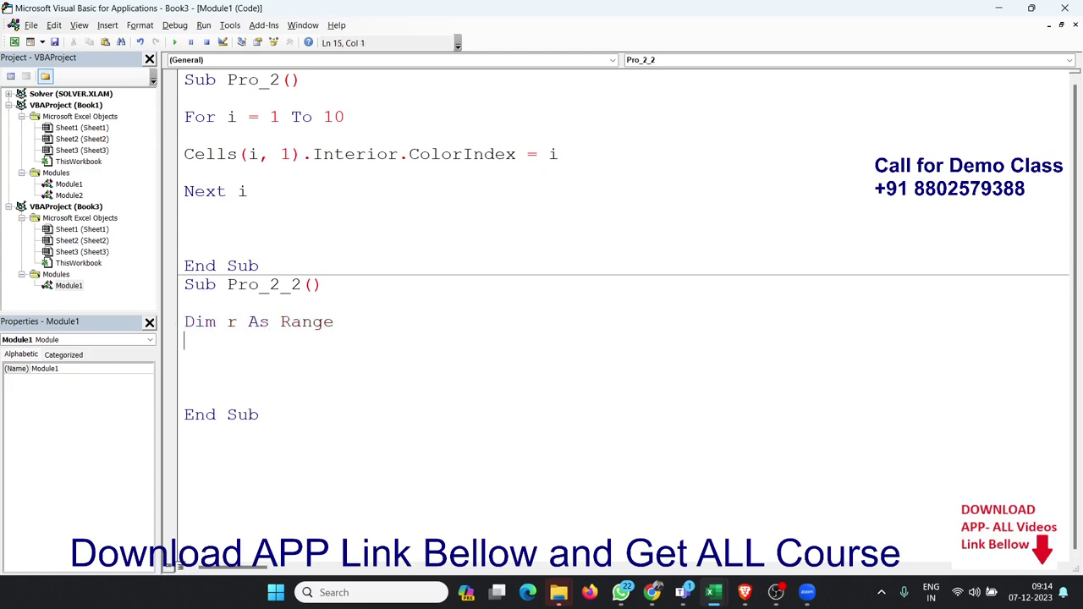
type("dim")
type("c")
type("c as ")
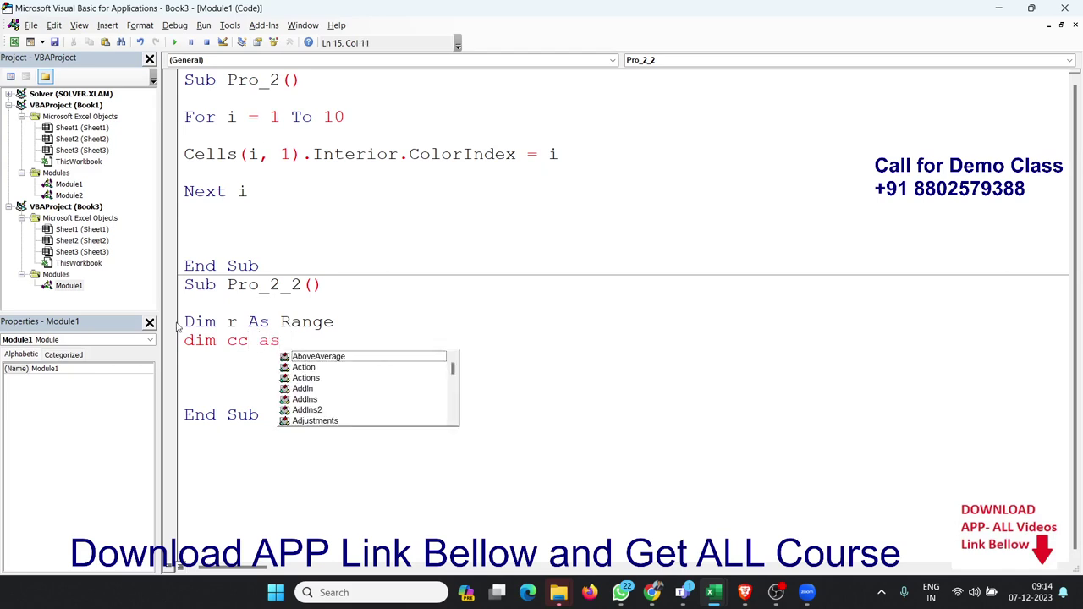
type("long")
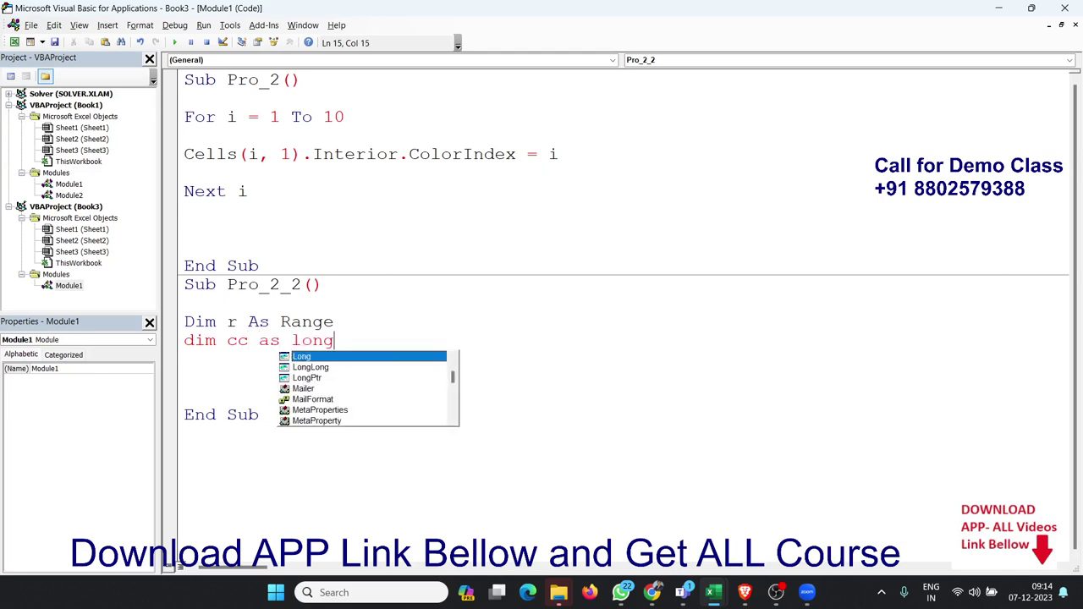
key("Return")
key("Return")
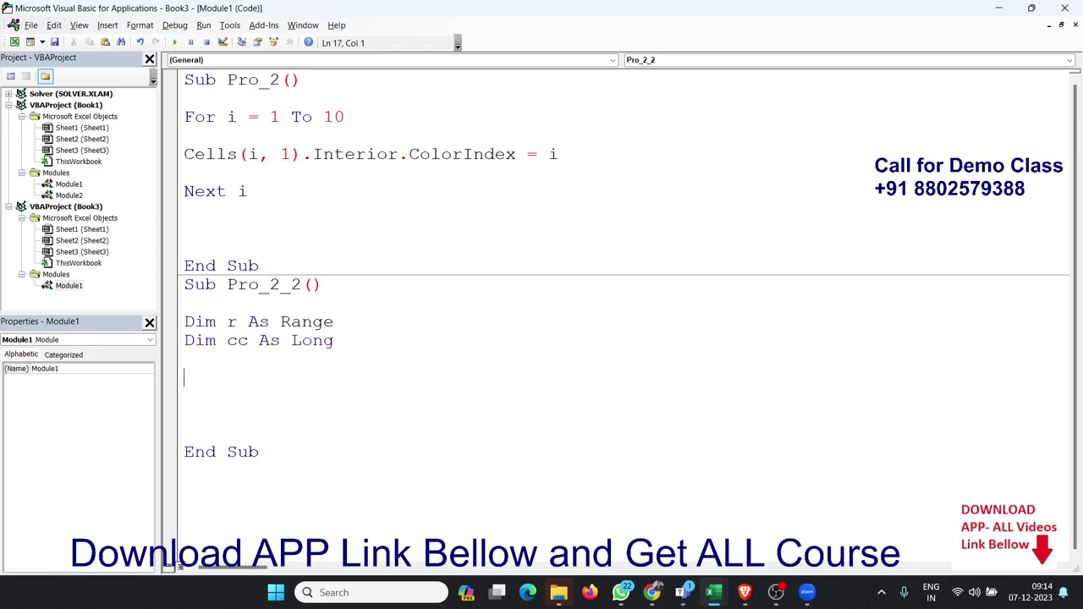
type("for ea")
type("r")
key("BackSpace")
Complete For Each r In Selection and add r.Interior.ColorIndex = cc in the loop.
type("ch r ")
type("in se")
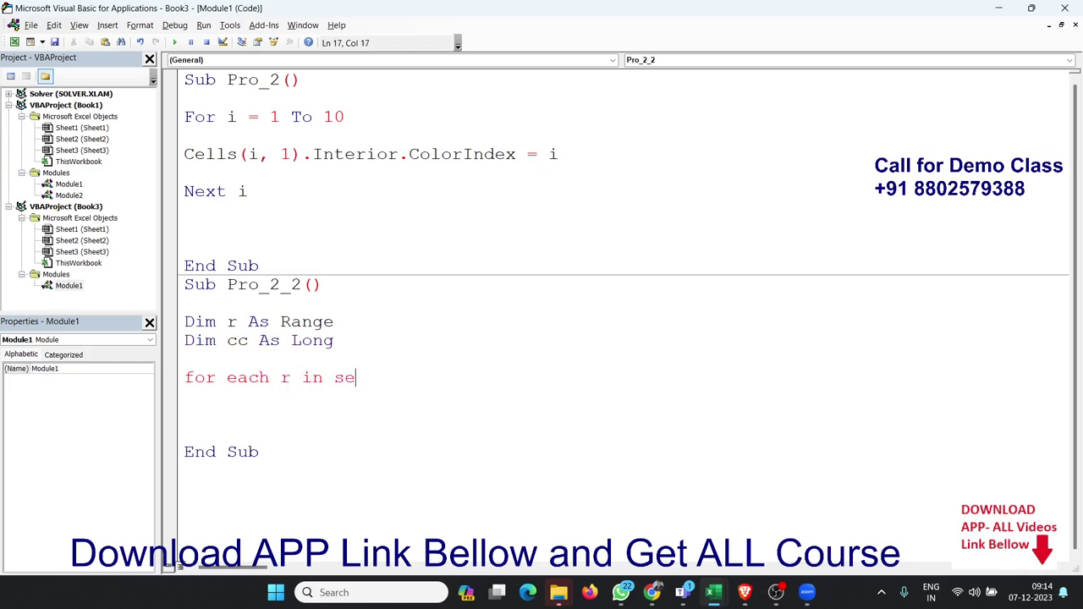
type("lect")
type("ion")
key("Return")
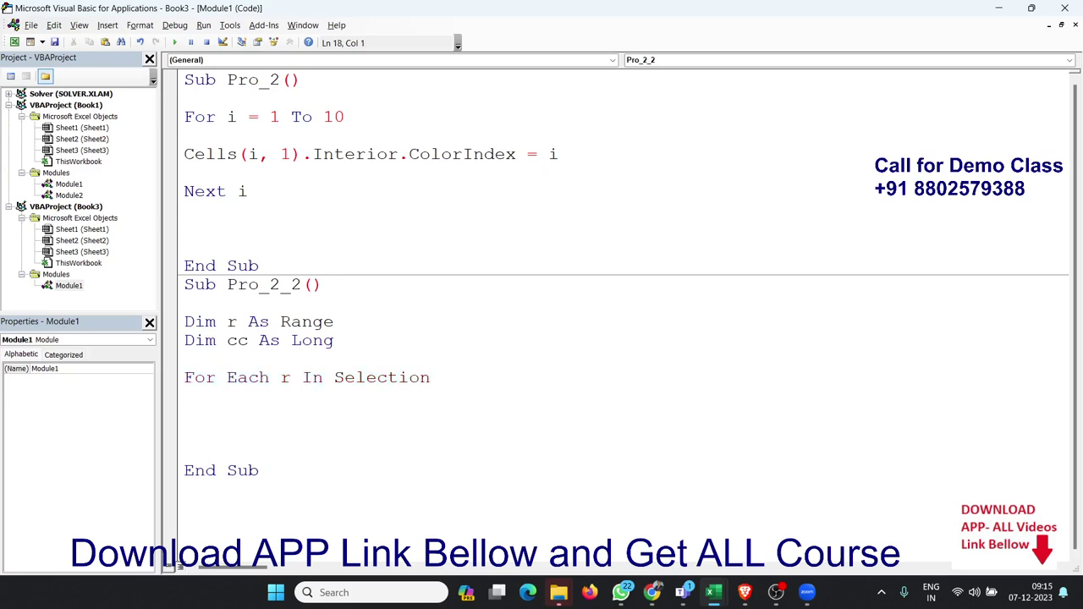
type("r.i")
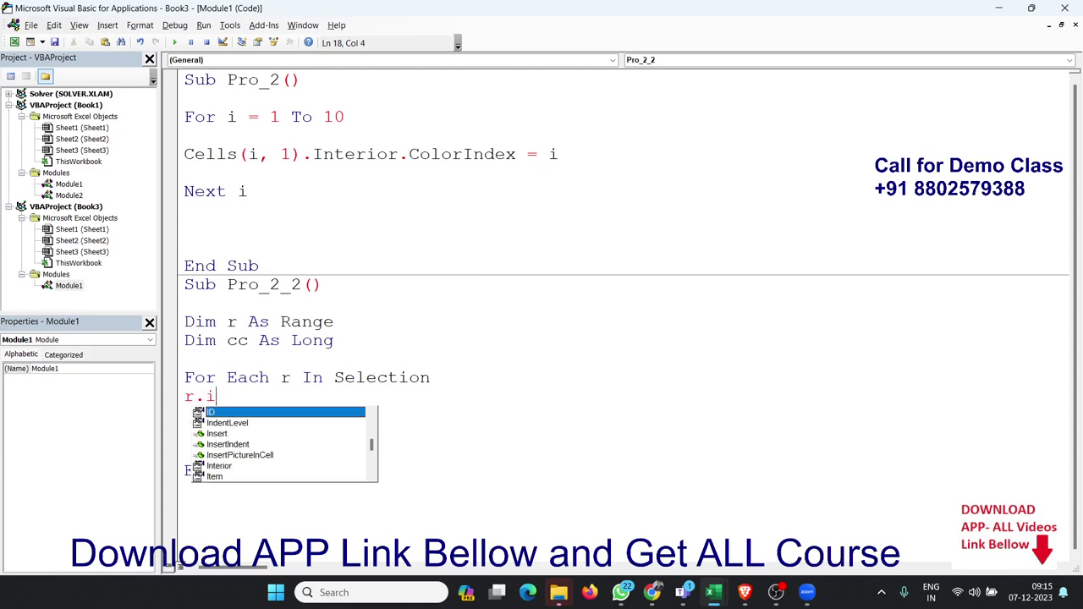
type("n")
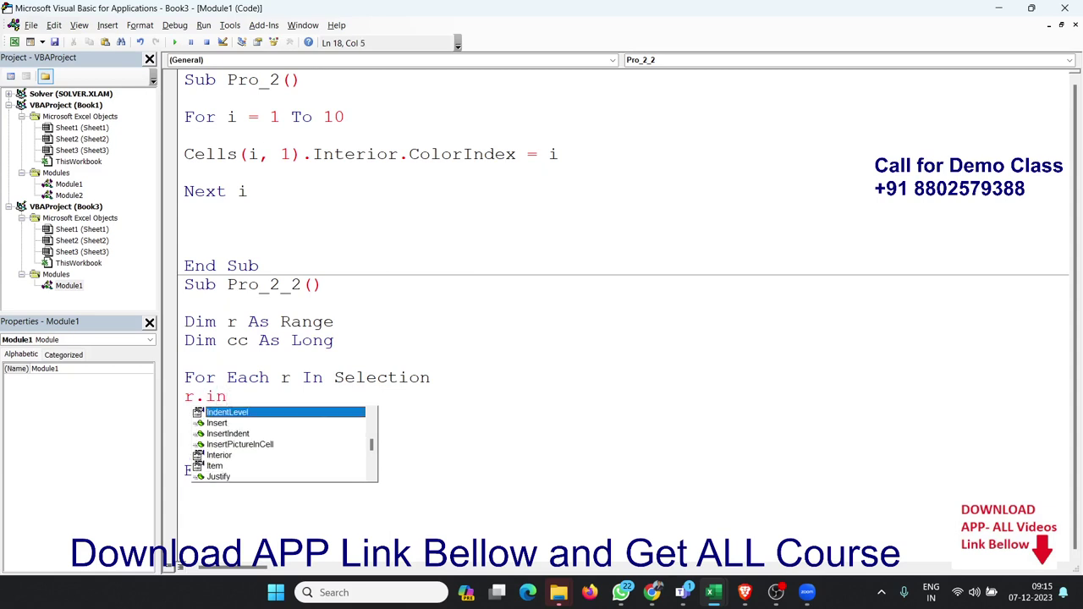
key("Down")
key("Down")
key("Down")
key("Down")
key("Tab")
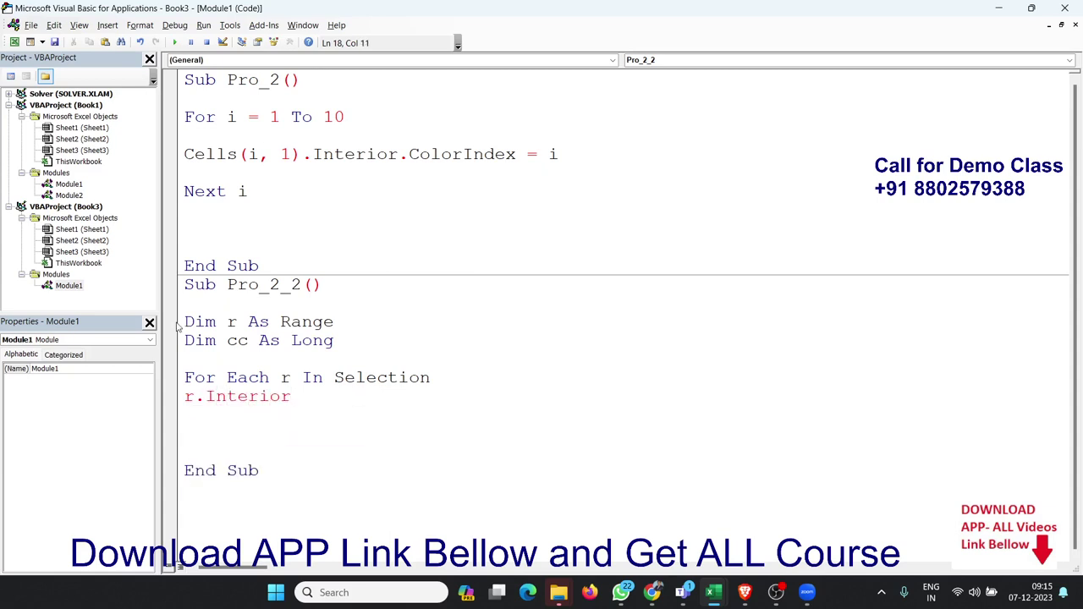
type(".co")
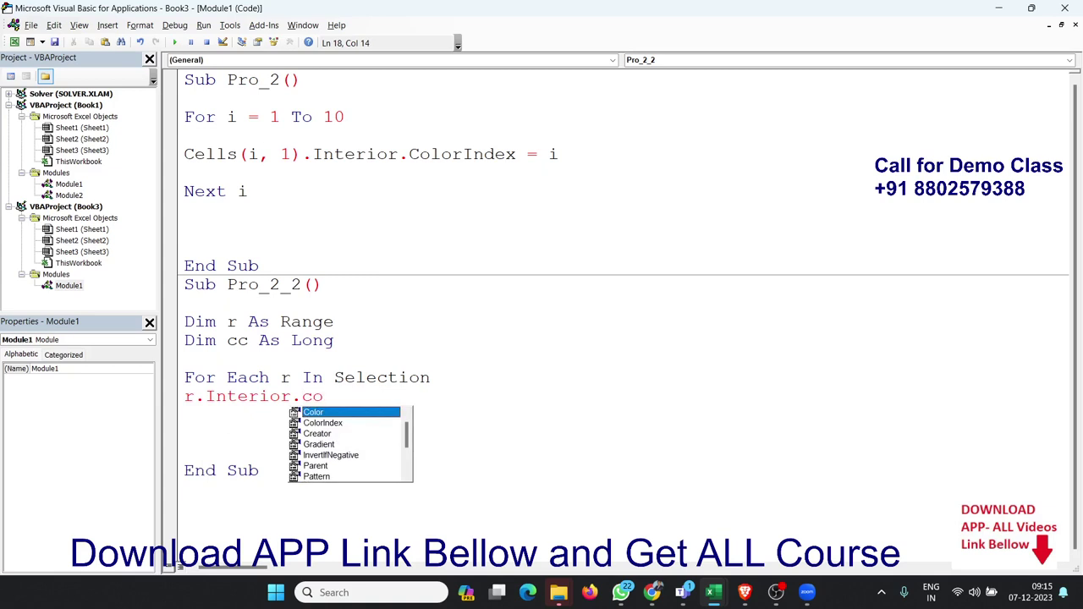
key("Down")
key("Tab")
type("= ")
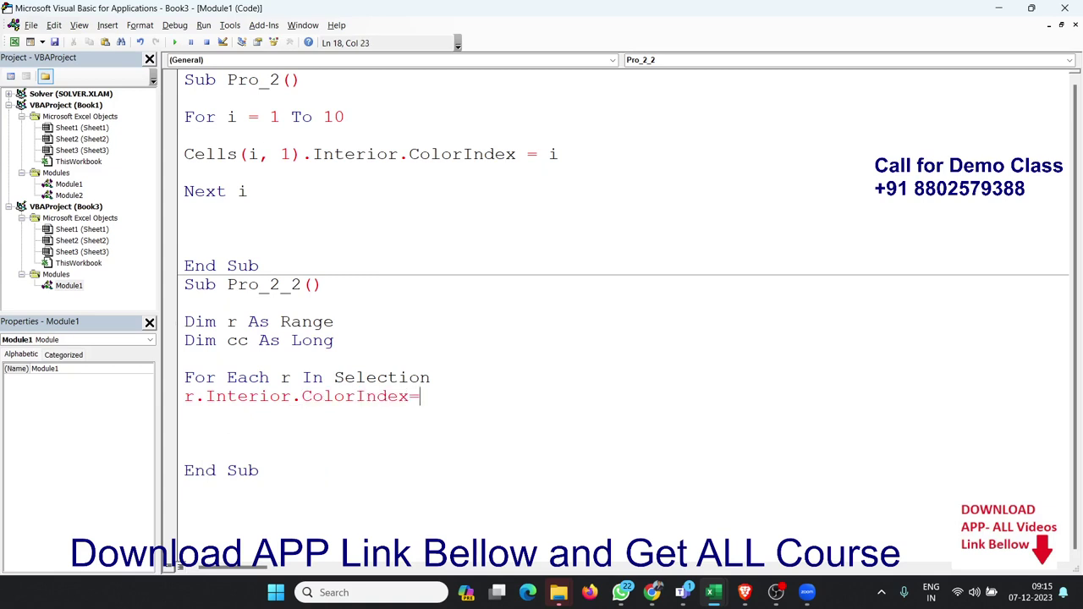
type("cc")
Add cc = Application.WorksheetFunction.RandBetween(1, 56) before the assignment and close the loop with Next.
key("Up")
key("Return")
type("cc")
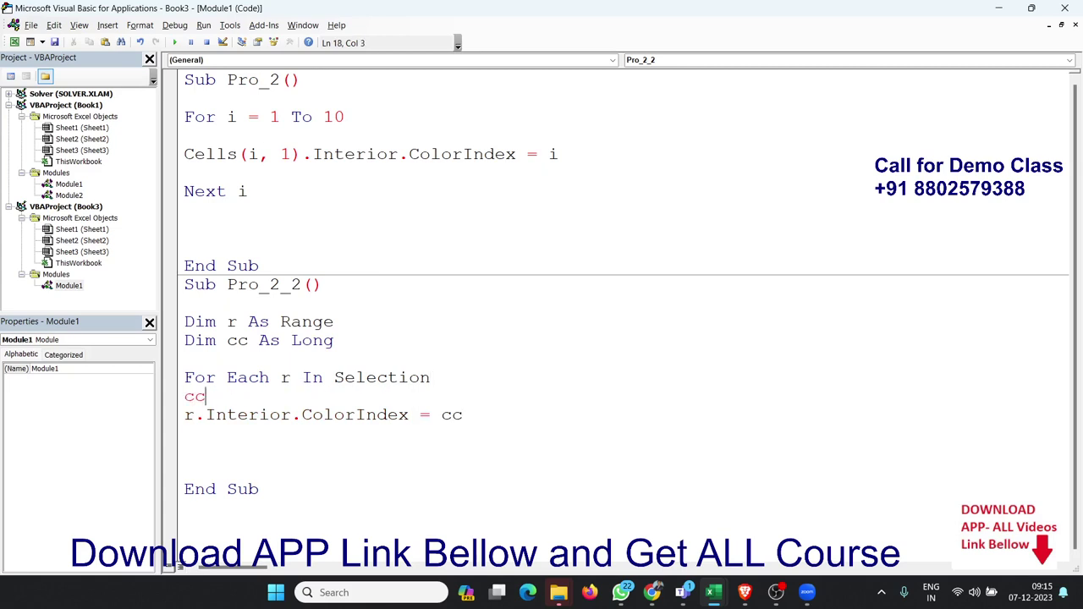
type("=a")
type("pplicati")
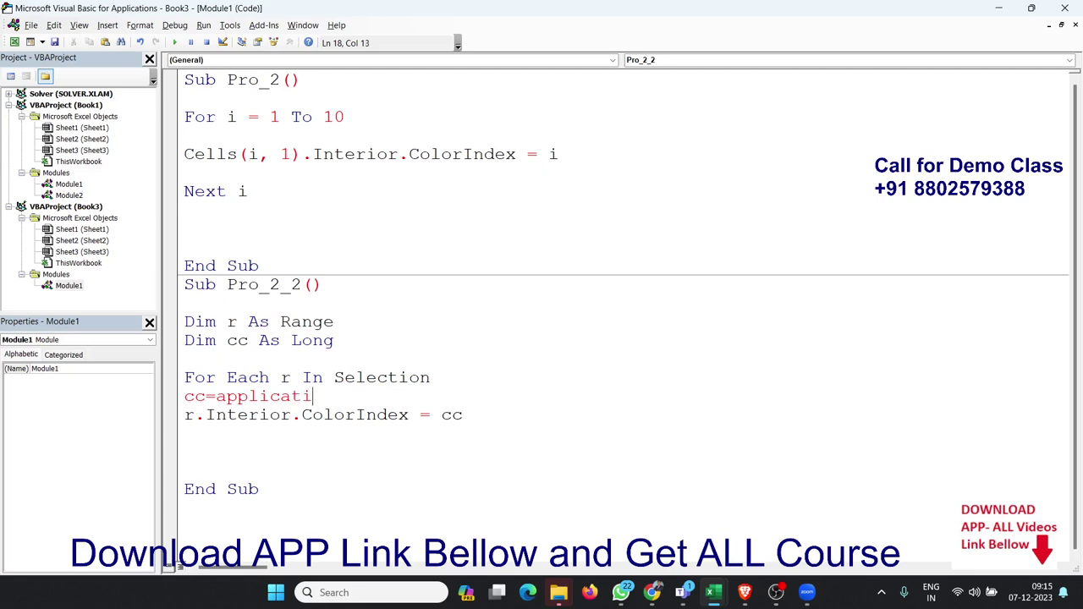
type("on.wo")
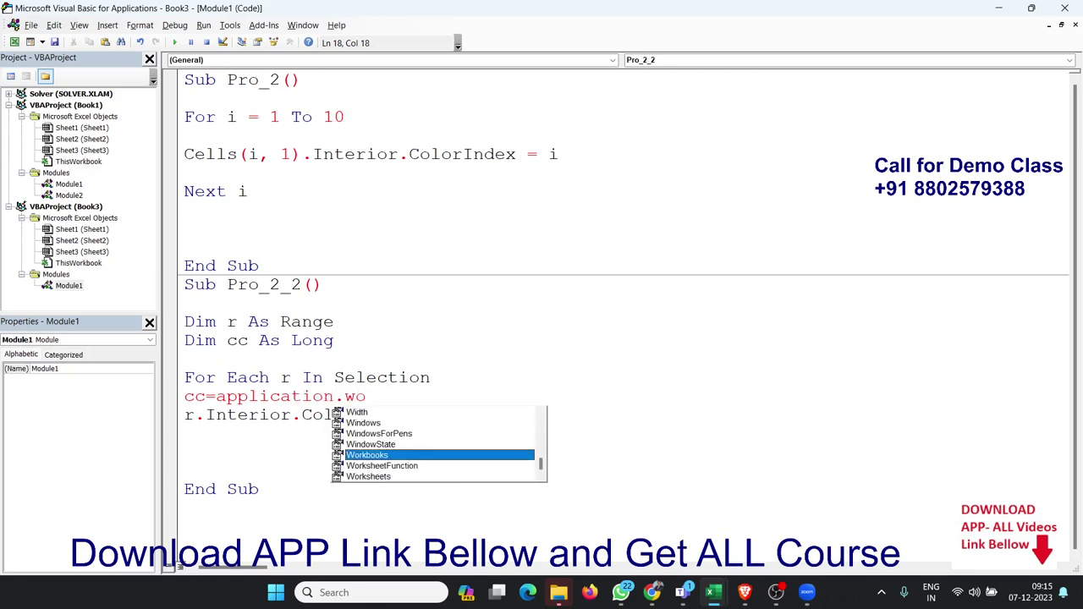
key("Down")
key("Tab")
type(".")
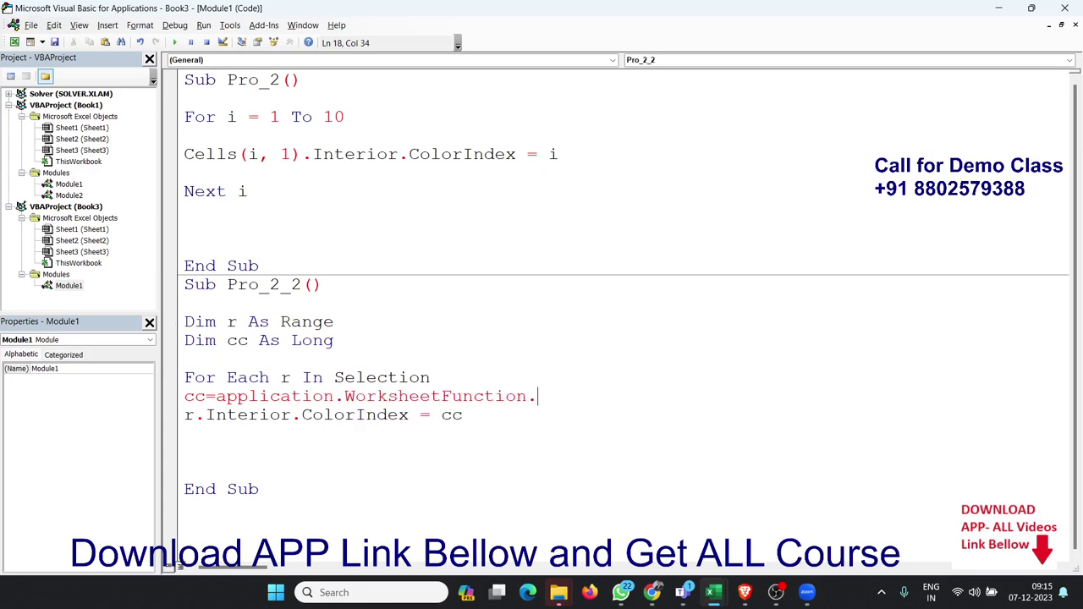
type("ra")
key("Down")
key("Down")
key("Tab")
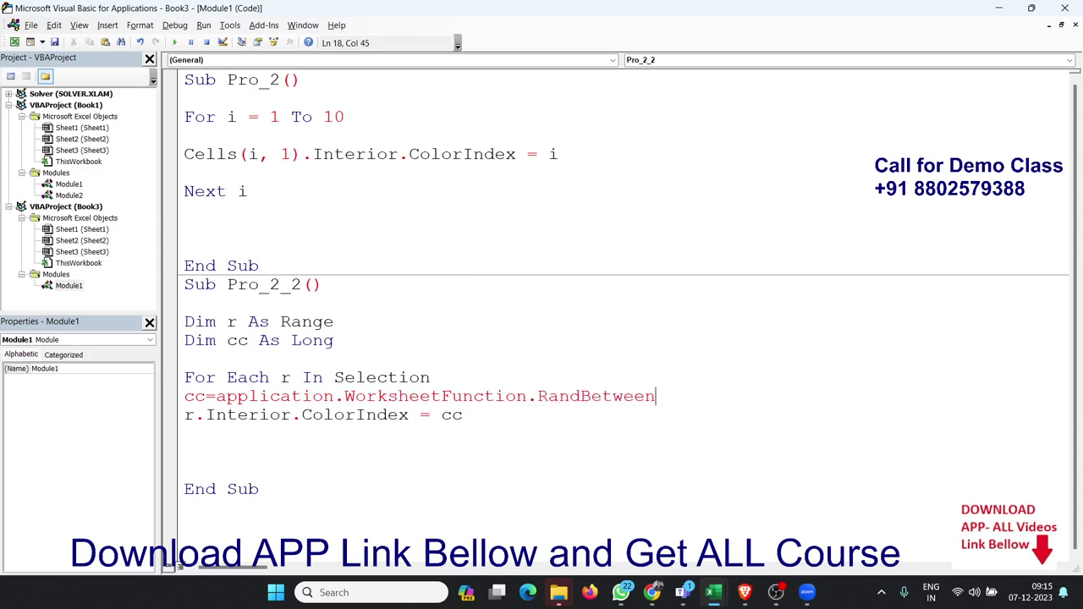
type("(")
type("1")
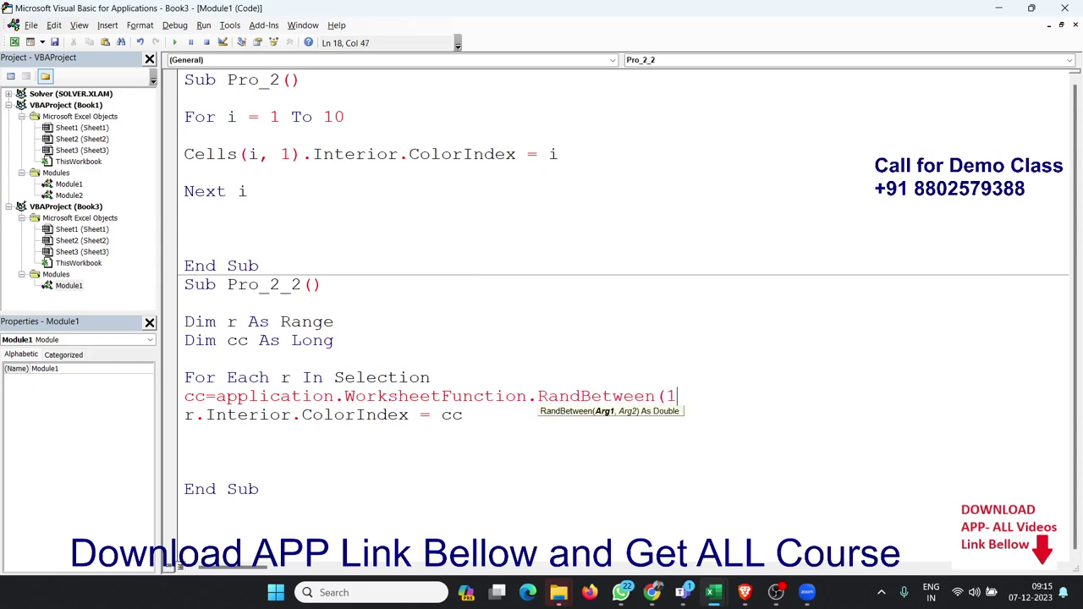
type(",56")
type(")")
key("Down")
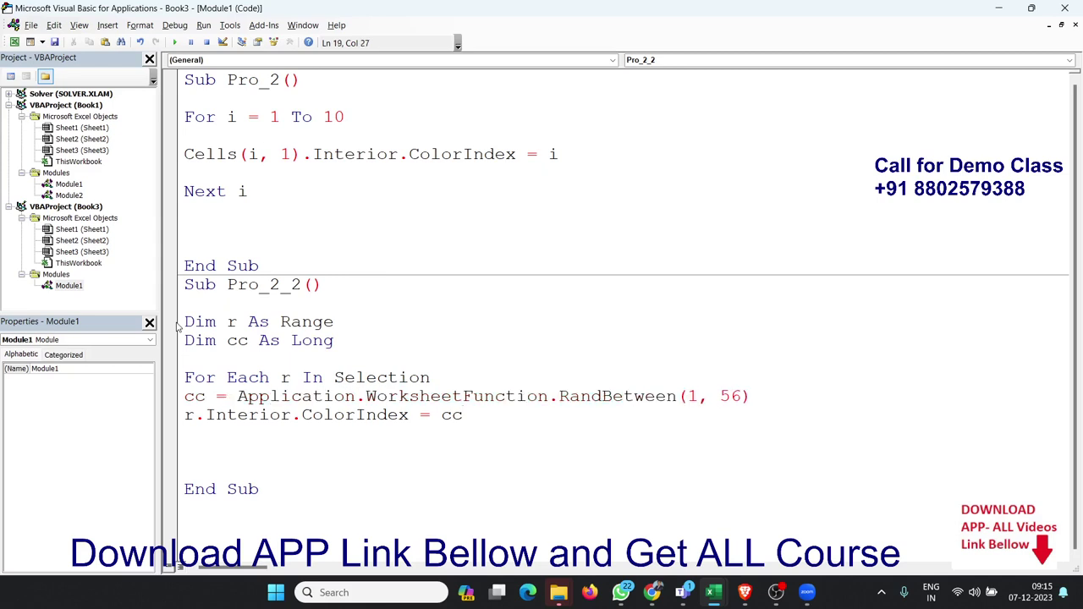
key("Down")
type("nex")
type("t")
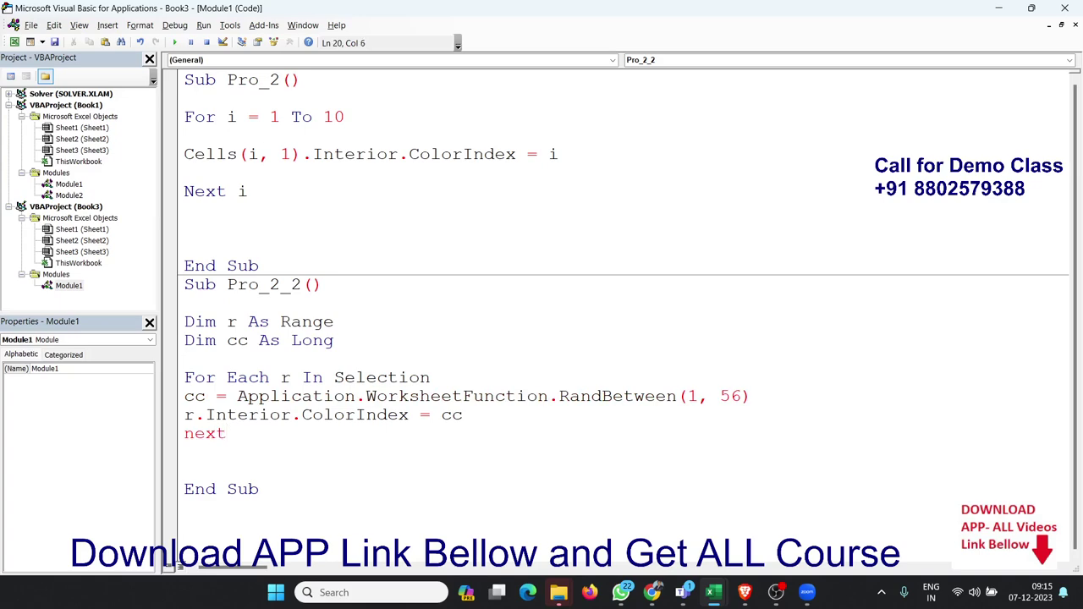
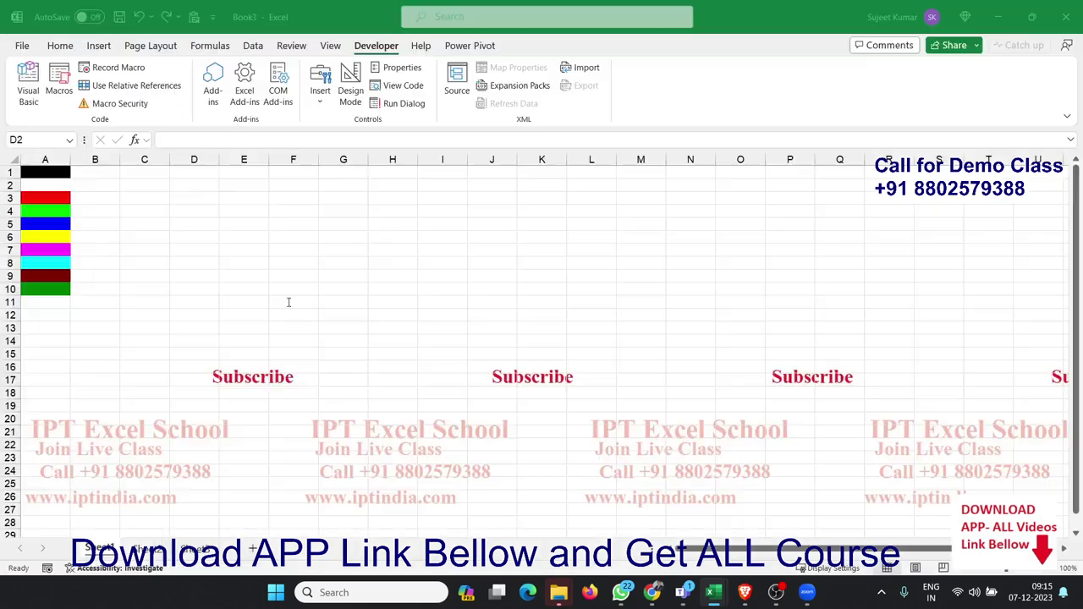
Run the Pro_2_2 macro on D2:J12 from the Macros list.
left_click(59, 91)
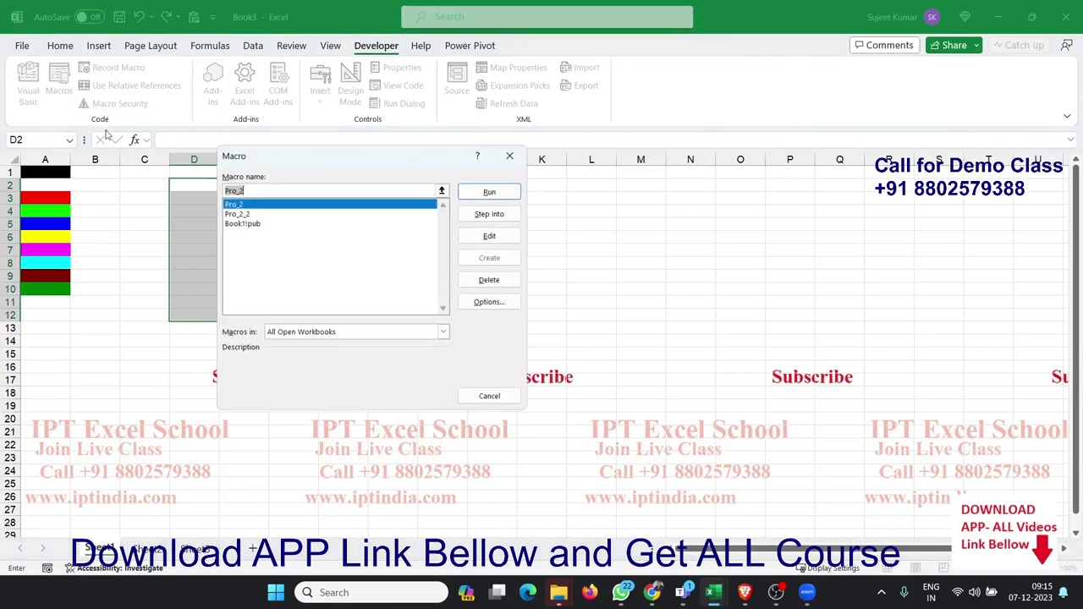
left_click(237, 214)
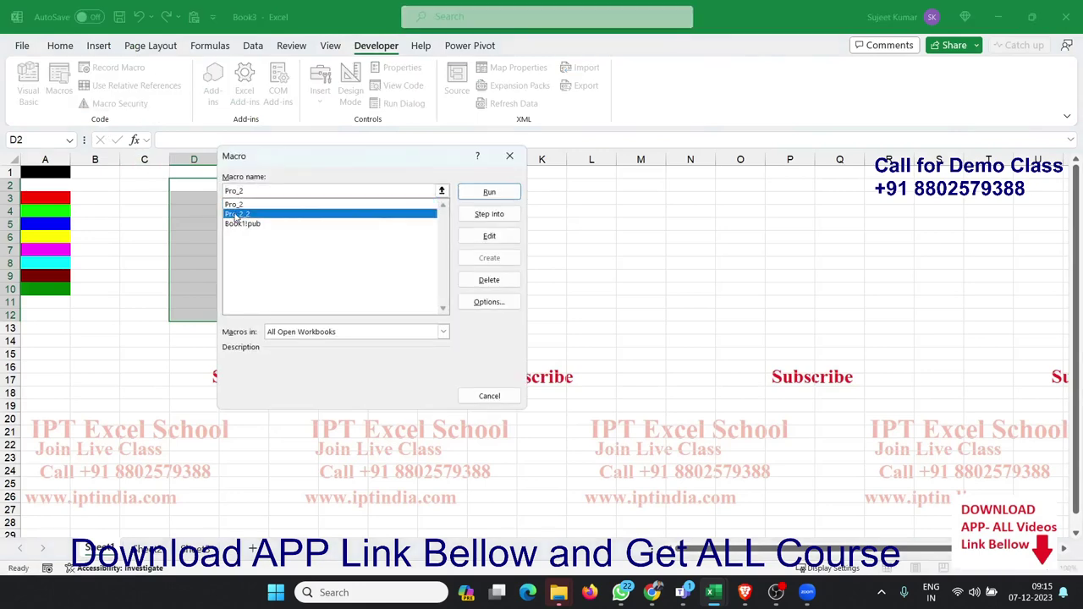
left_click(487, 193)
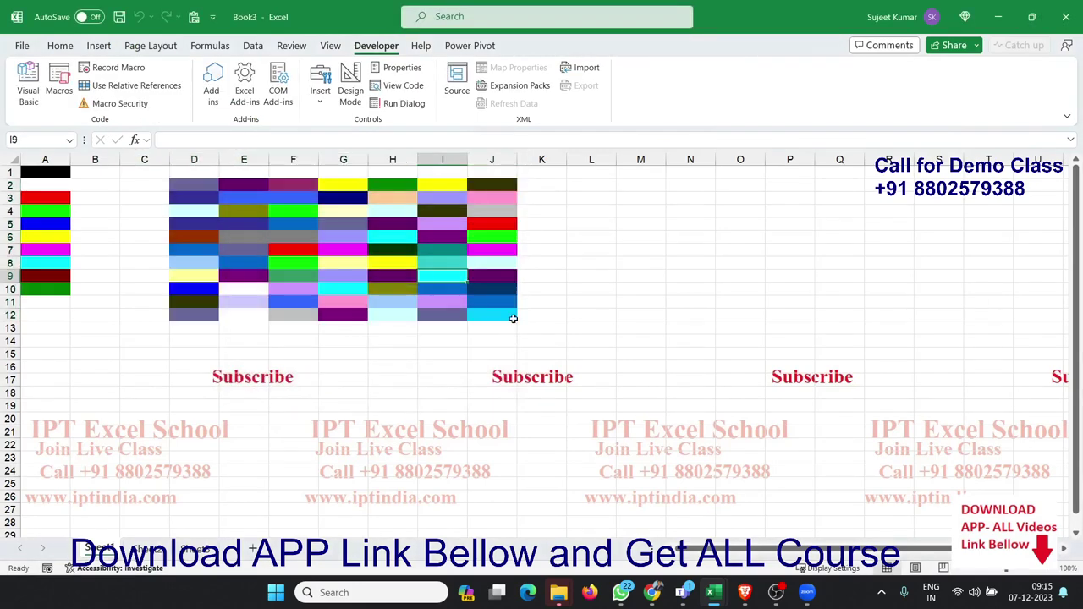
Select D2:J12, then click empty cells to view the random fill colours.
left_click_drag(512, 318, 180, 186)
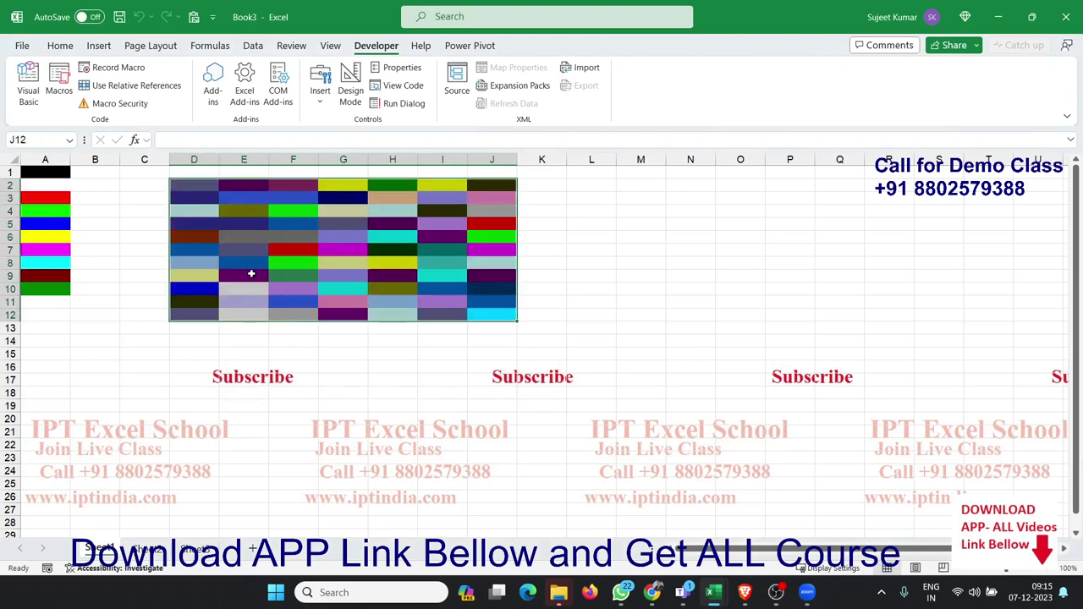
left_click(258, 264)
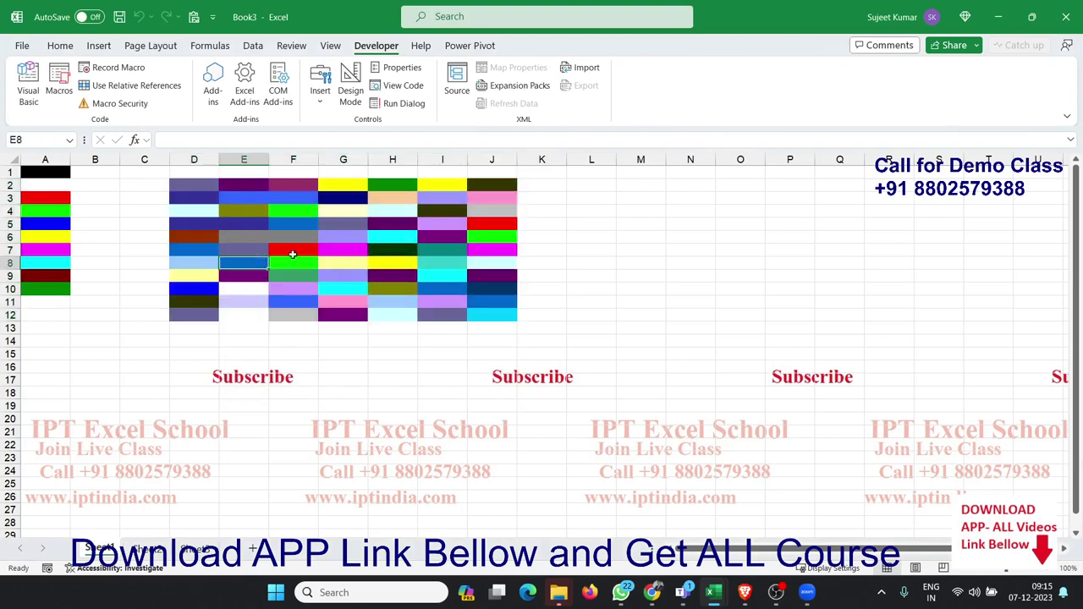
left_click(432, 252)
left_click(440, 287)
left_click(450, 336)
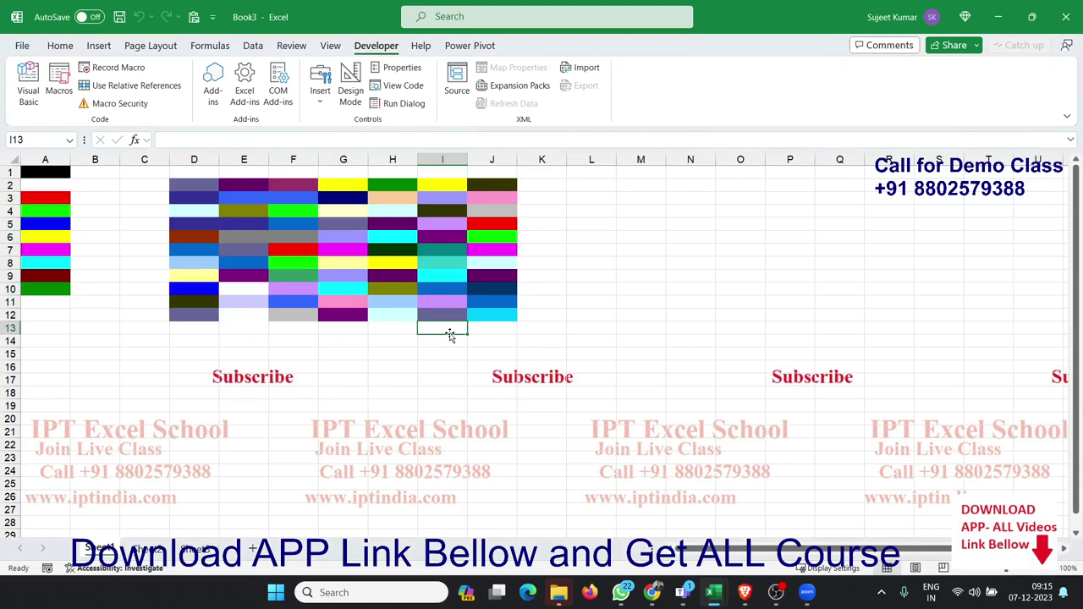
Review the Cells(i, 1).Interior.ColorIndex = i line and Pro_2_2 loop in Module1.
key("alt+F11")
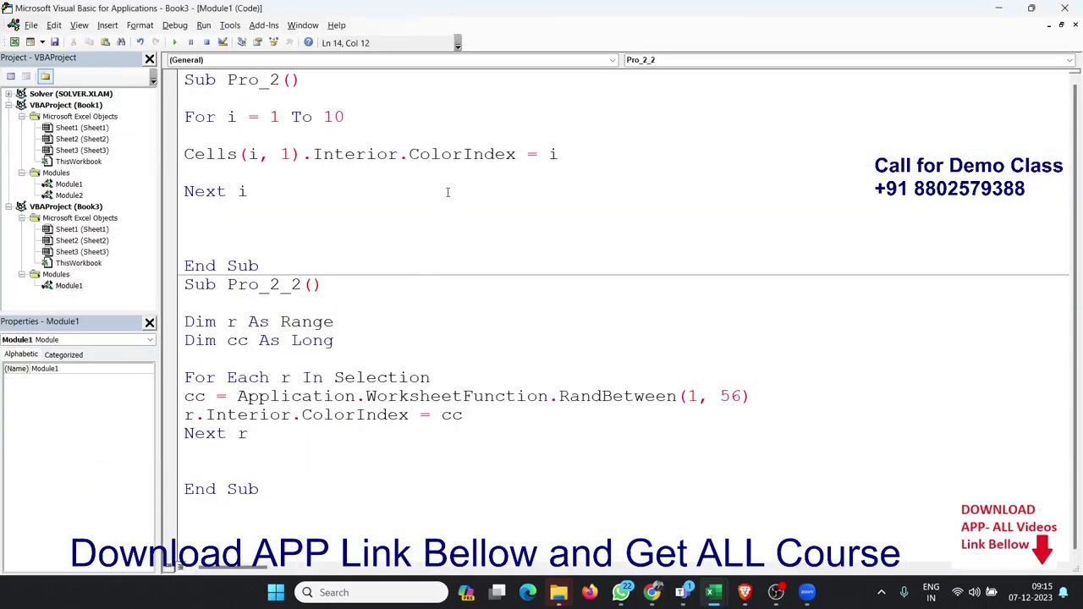
left_click(186, 154)
left_click_drag(185, 154, 191, 170)
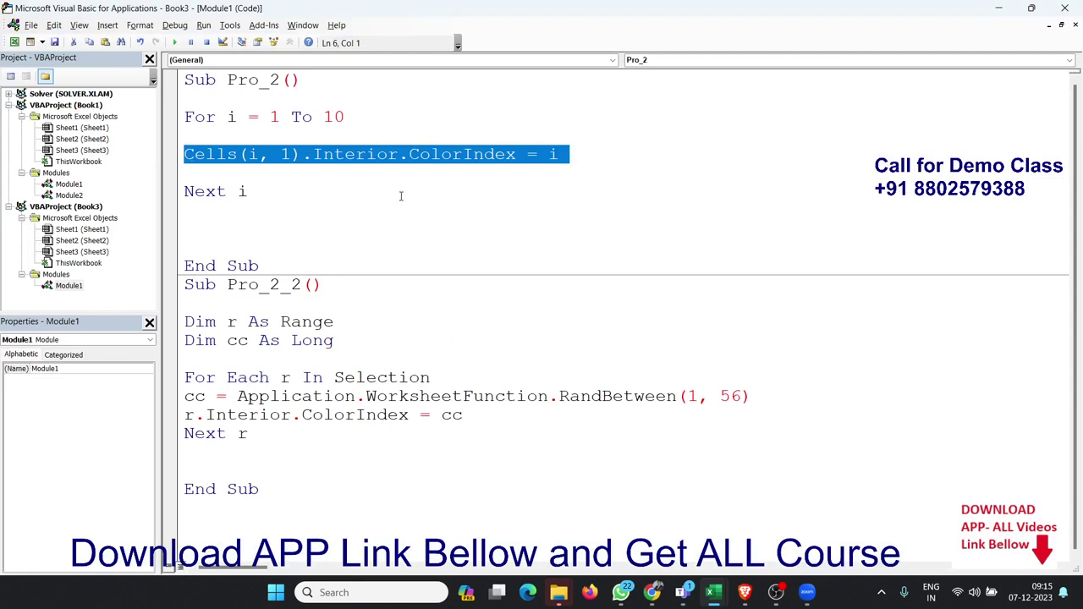
left_click(401, 196)
double_click(548, 154)
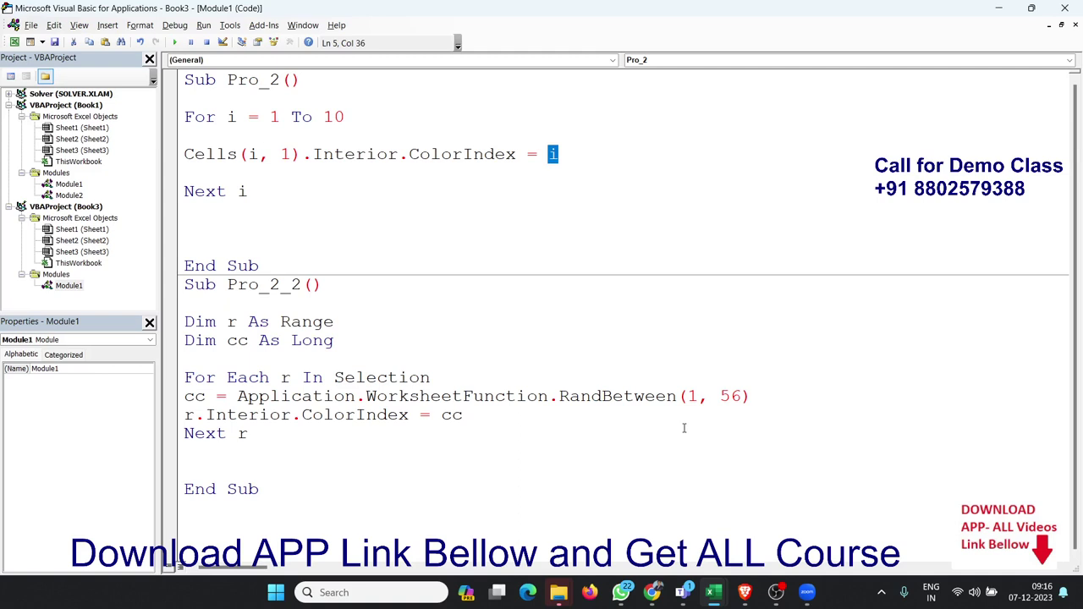
left_click(279, 449)
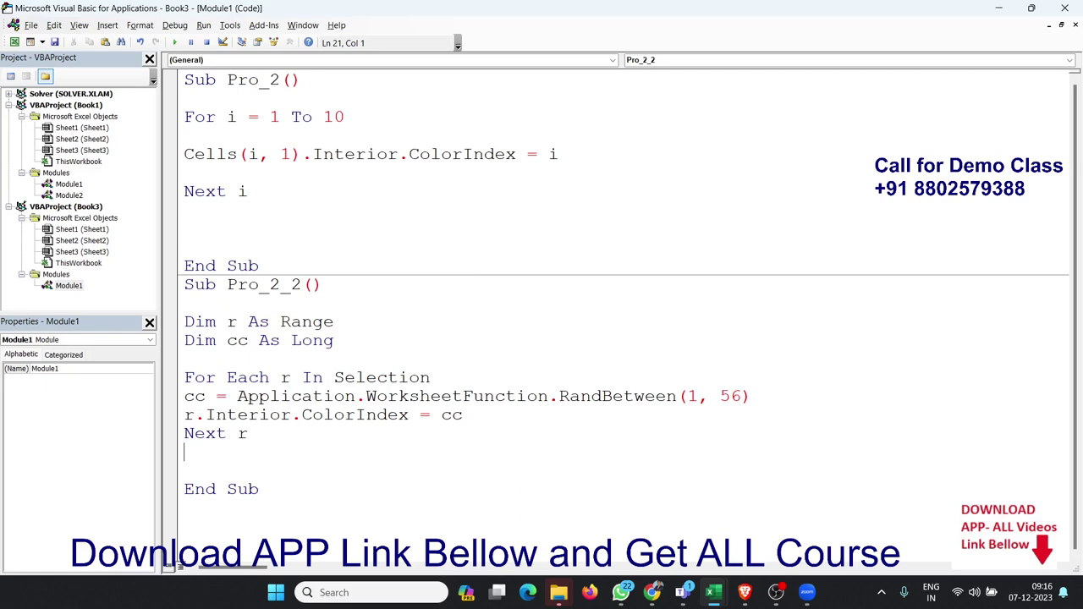
key("alt+F11")
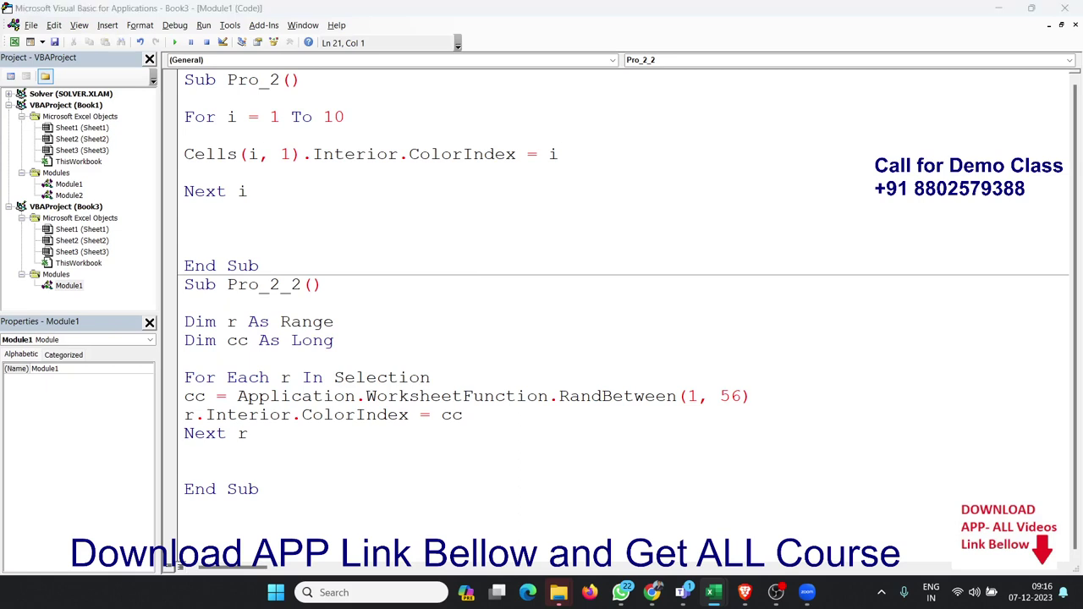